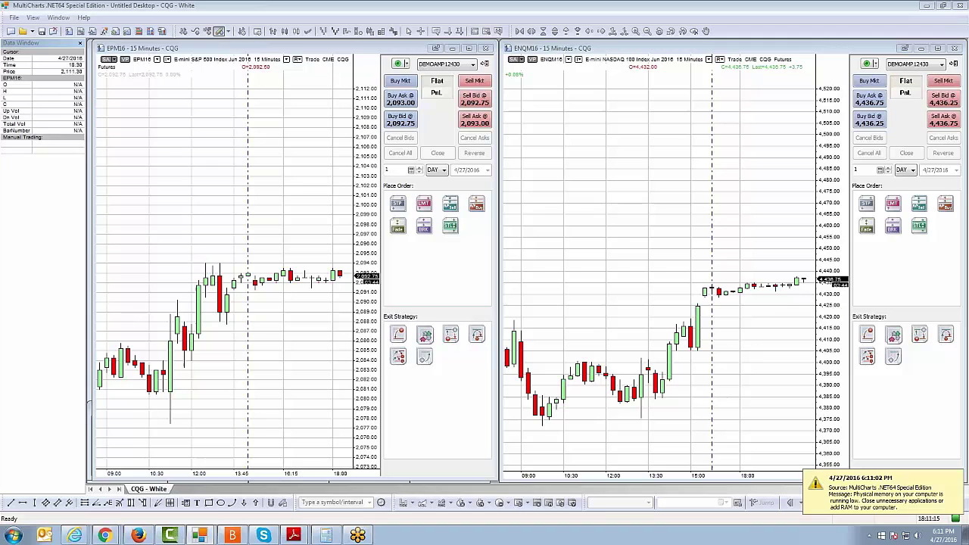
Step: Maximize the EPM16 chart and close the Data Window panel
click(469, 48)
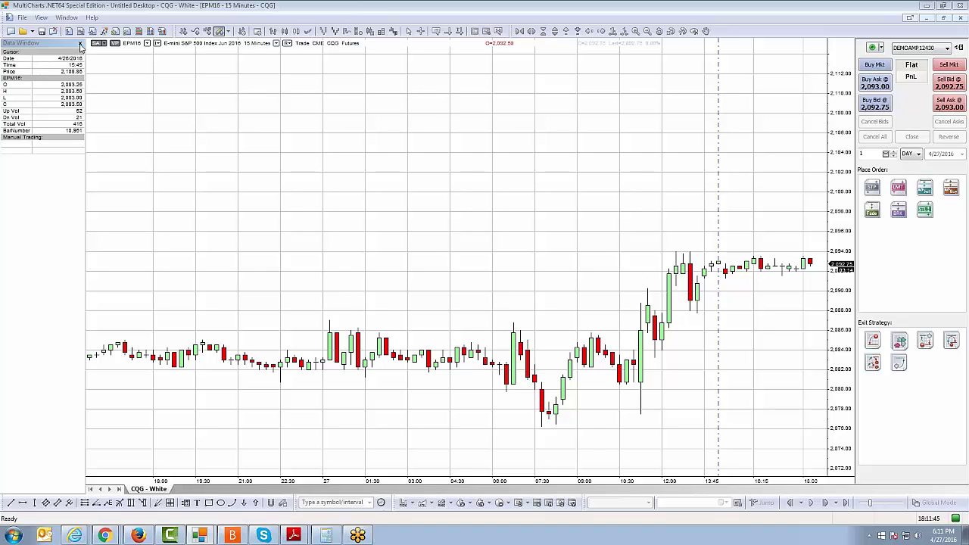
click(81, 44)
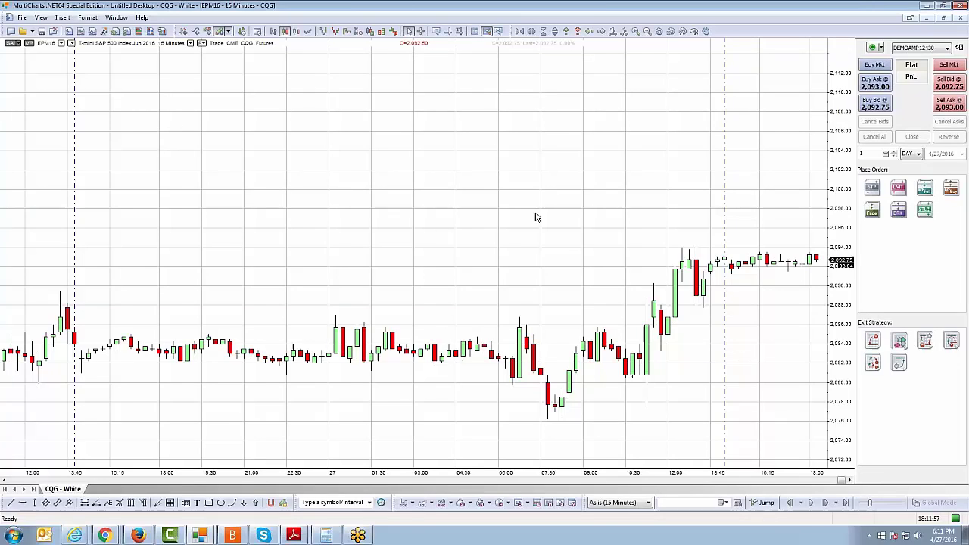
Step: Reopen the Data Window beside the EPM16 chart using View > Show Data Window
click(41, 18)
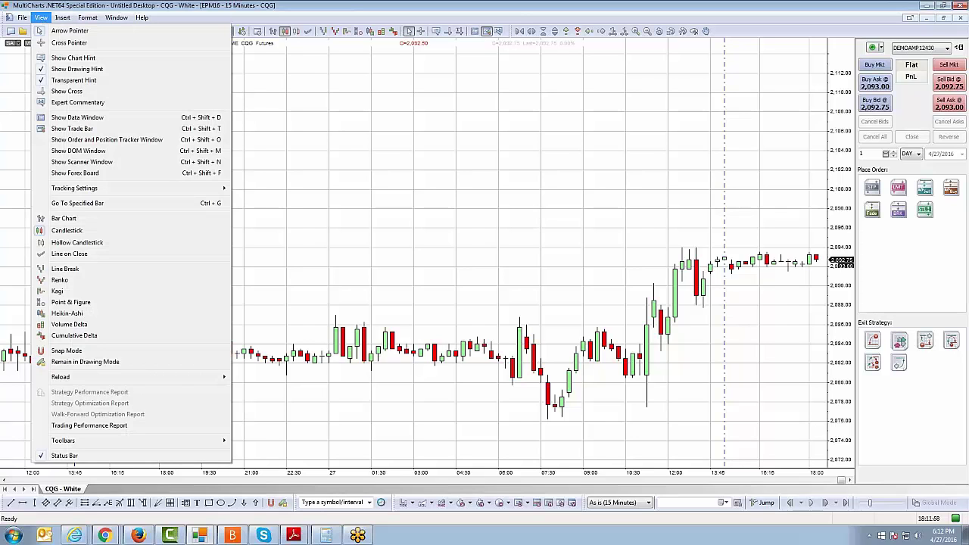
click(70, 120)
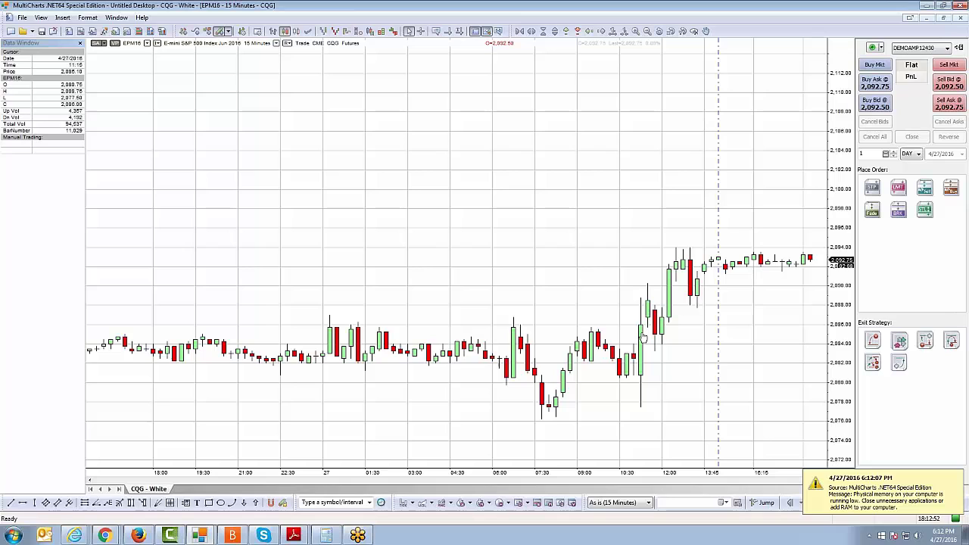
right_click(515, 231)
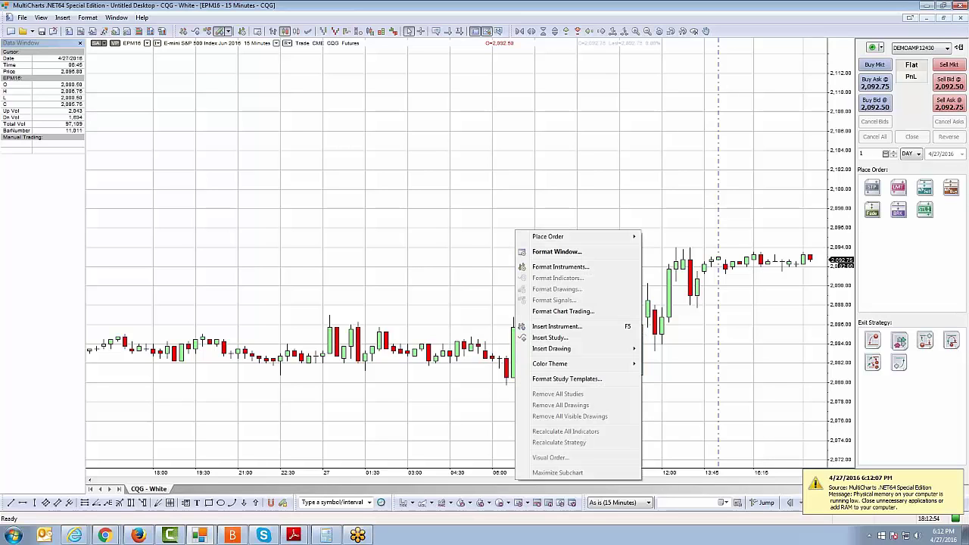
click(558, 267)
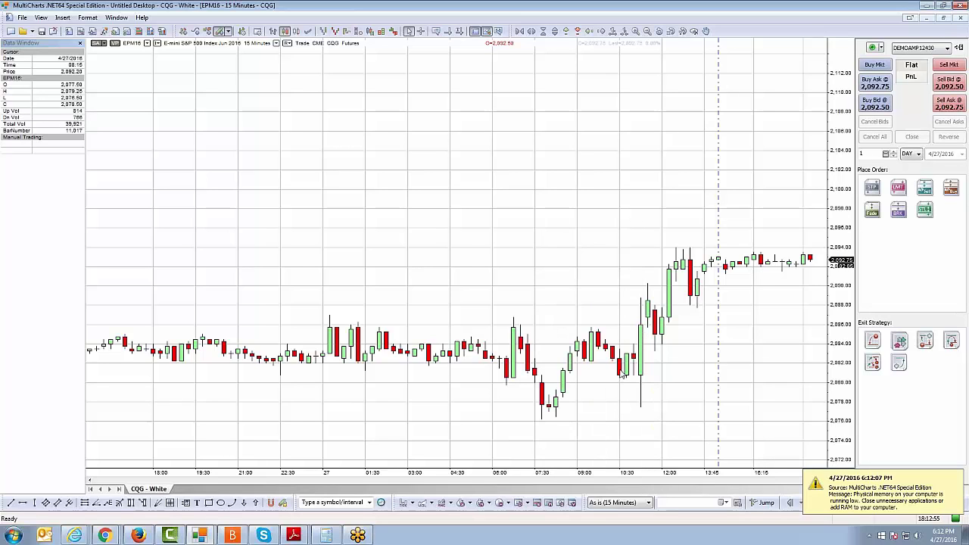
click(931, 489)
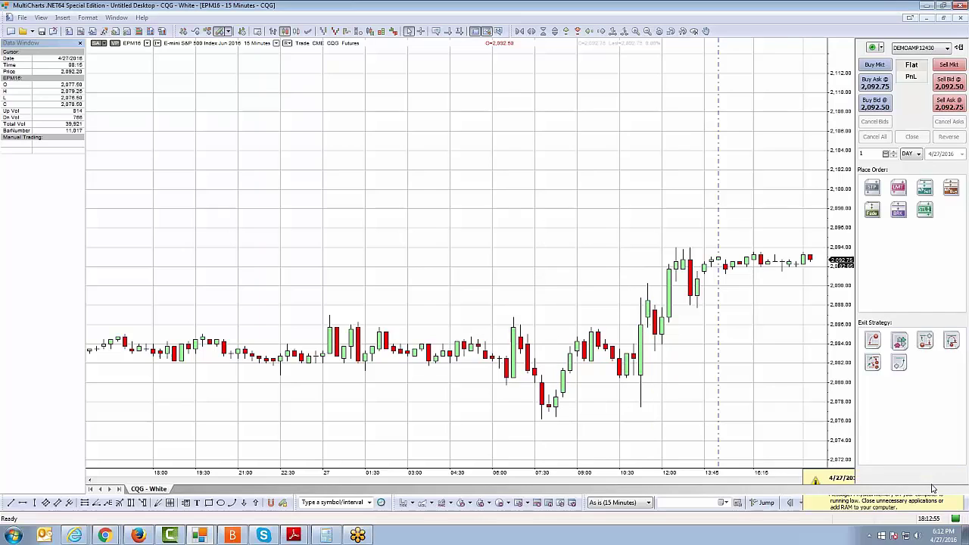
click(330, 111)
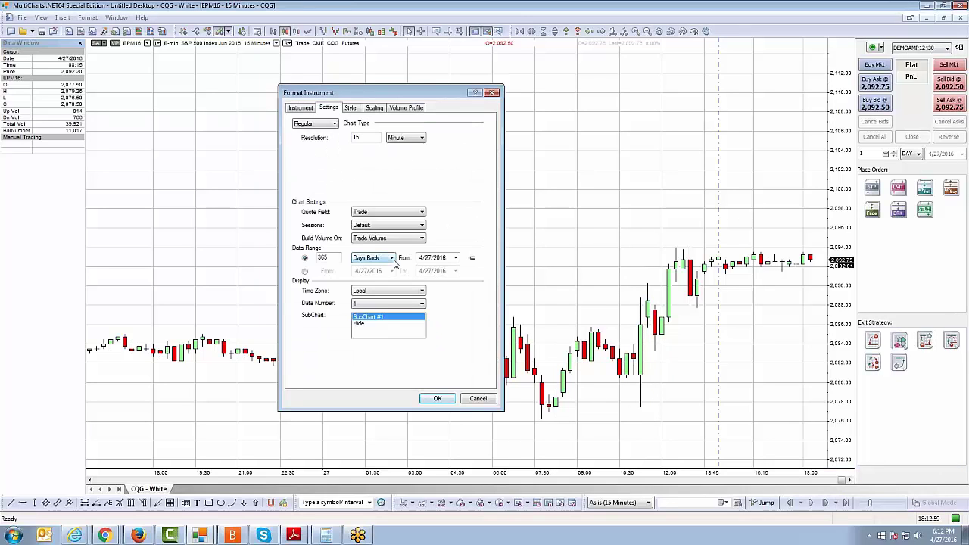
click(478, 399)
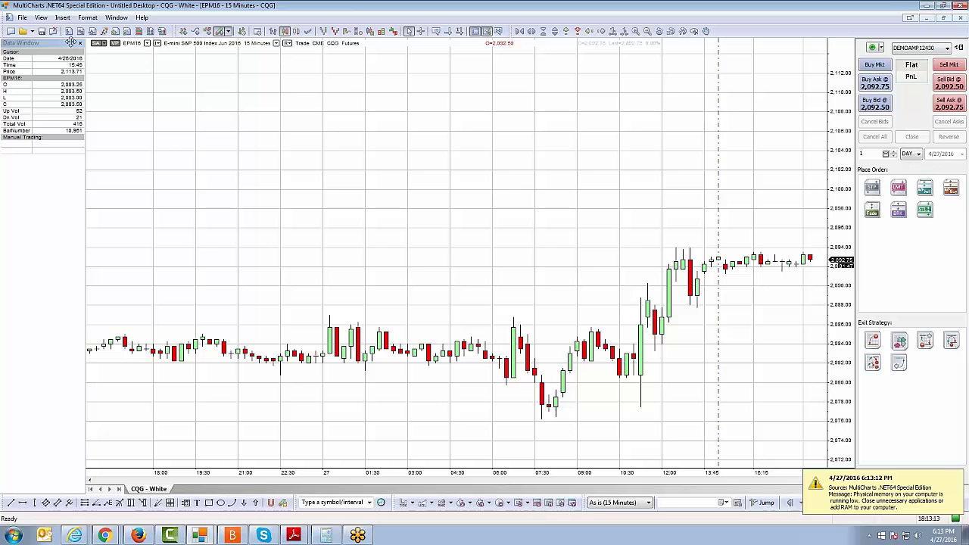
click(41, 17)
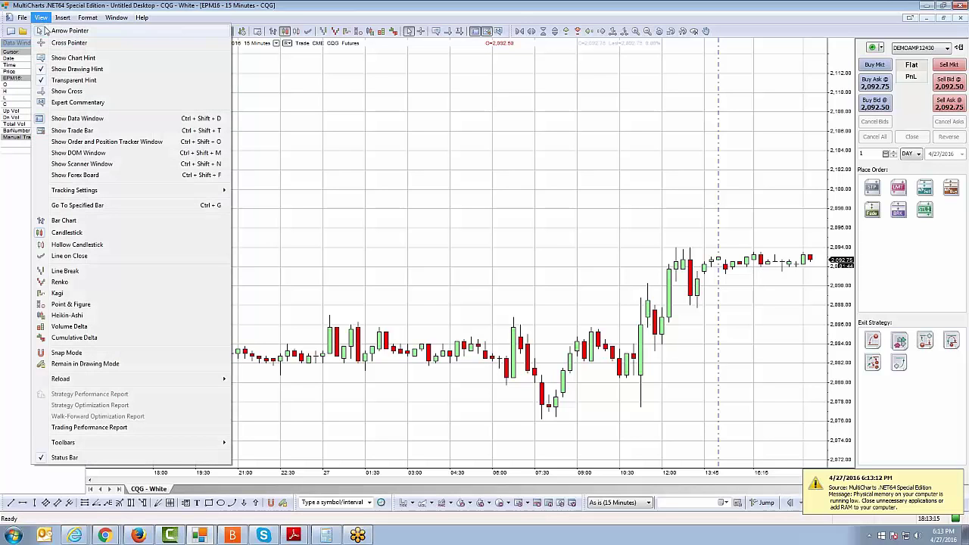
click(79, 120)
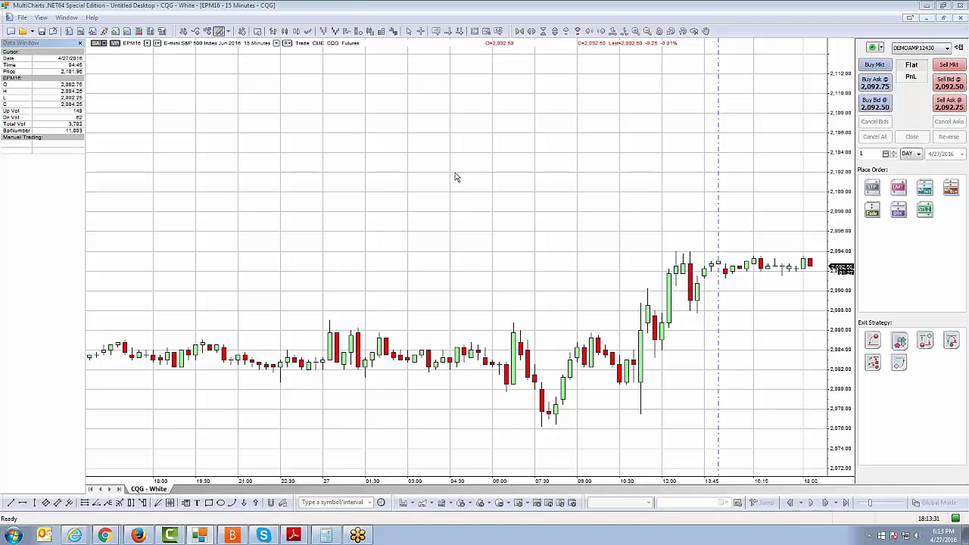
Step: Restore the EPM16 chart from maximized and drag the chart windows to uncover the Watchlist
click(924, 17)
drag(432, 50, 487, 62)
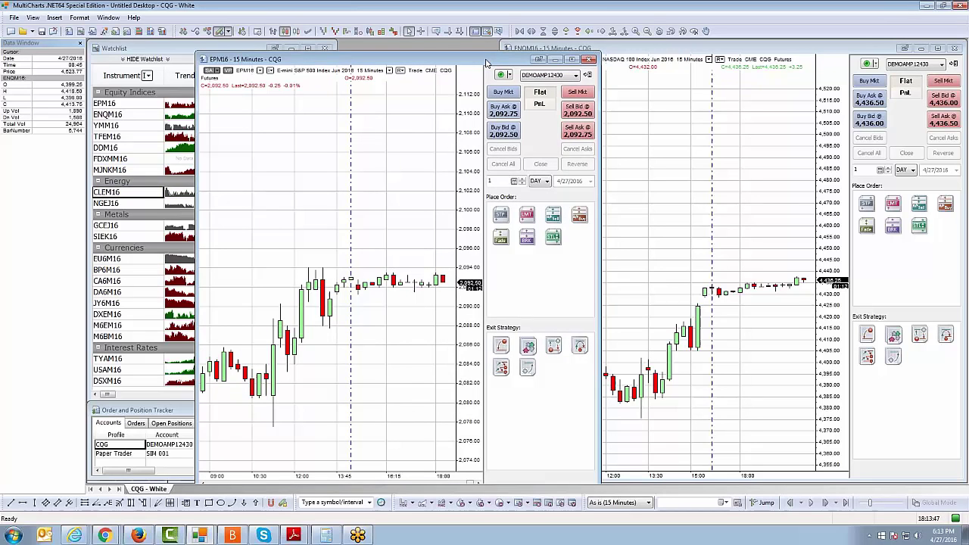
drag(487, 63, 470, 63)
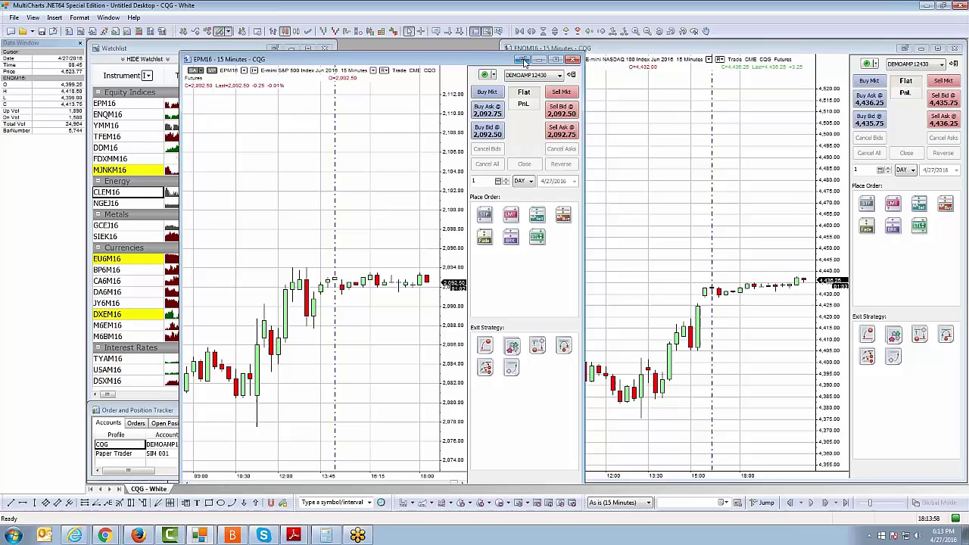
click(524, 61)
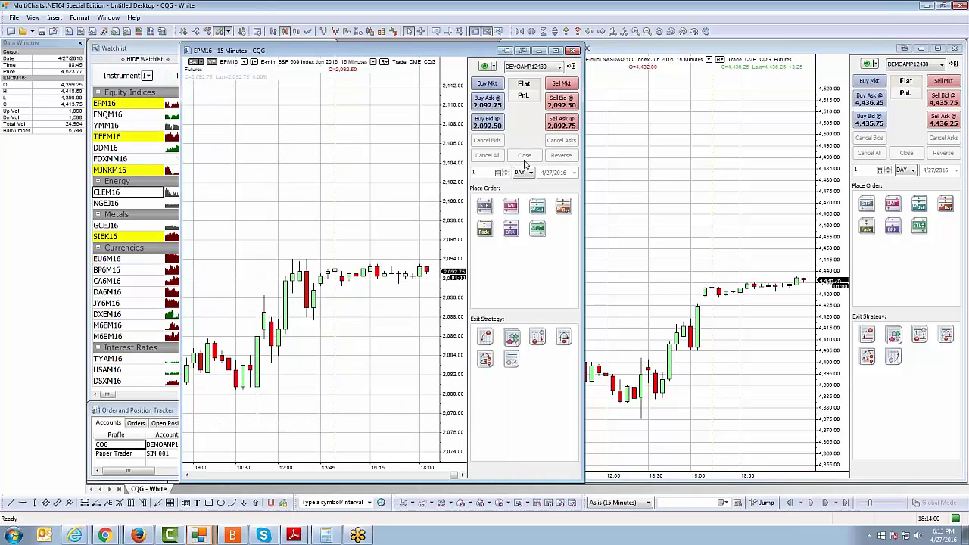
drag(452, 56, 501, 58)
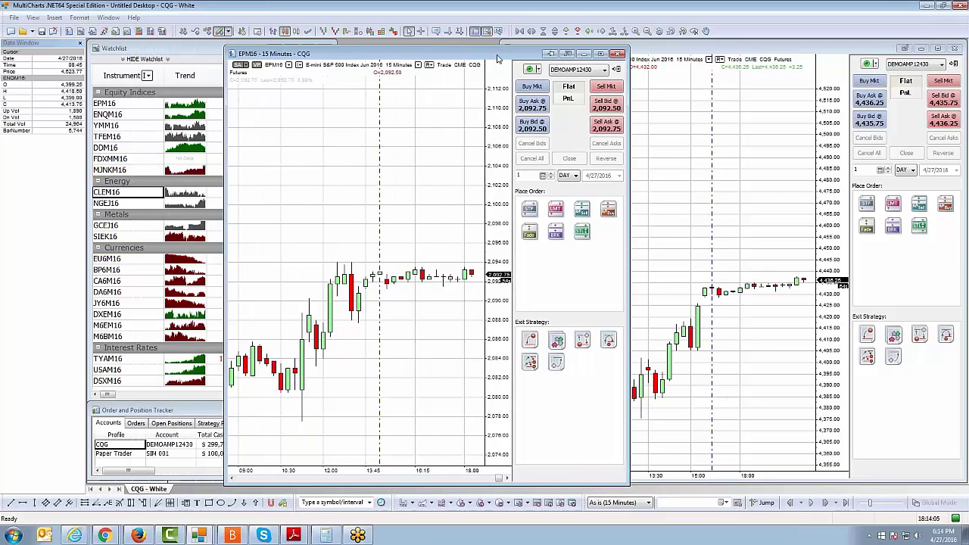
Step: Minimize the EPM16 chart, restore it from the window list, and move it up and left
click(588, 54)
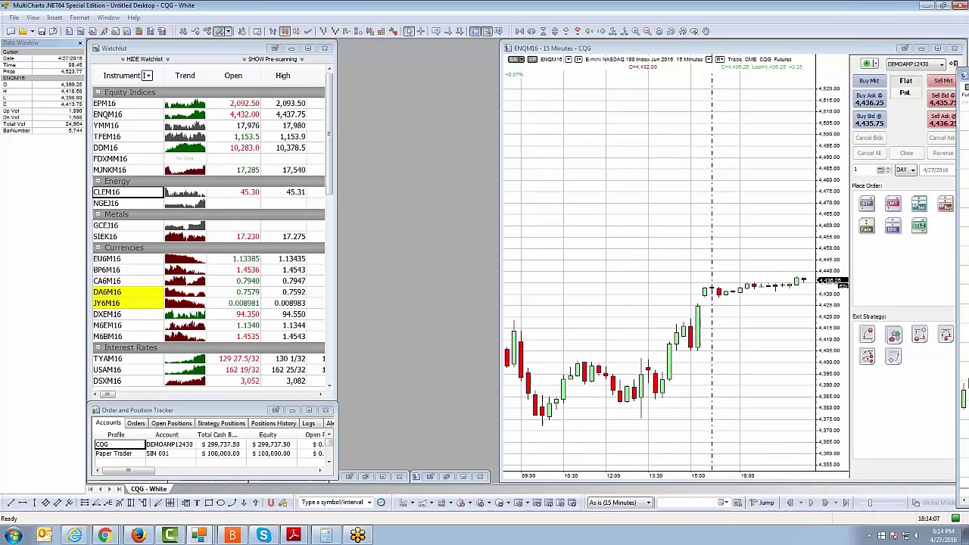
drag(694, 81, 463, 49)
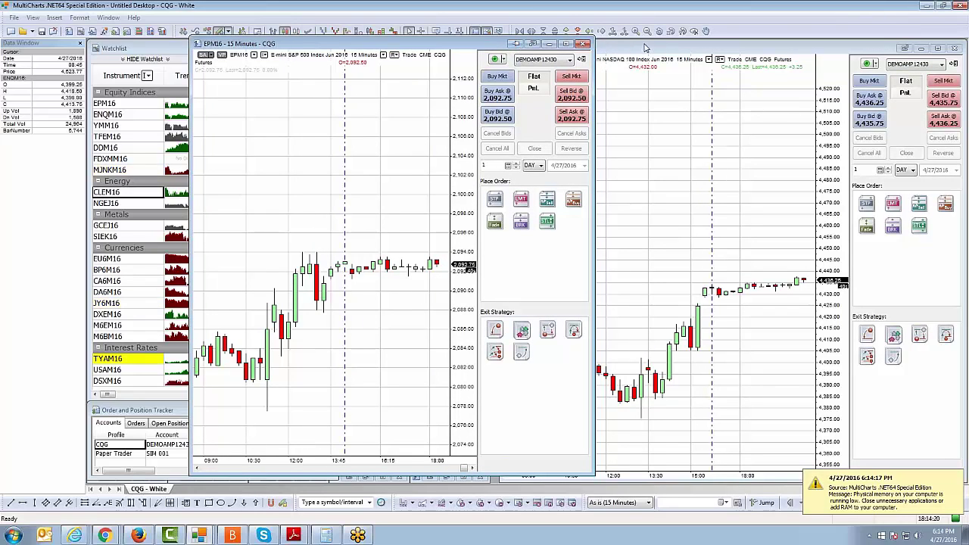
click(582, 43)
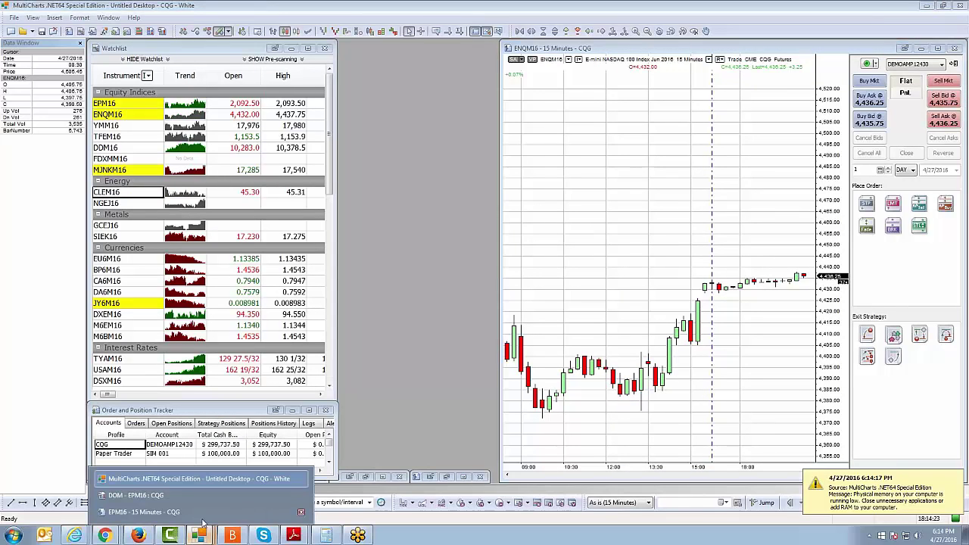
mouse_move(198, 535)
click(151, 512)
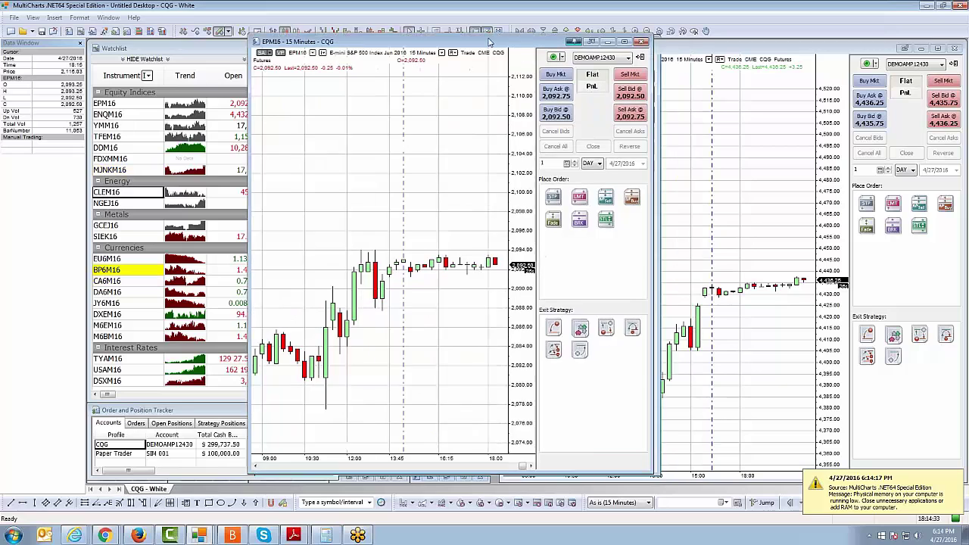
drag(489, 42, 450, 37)
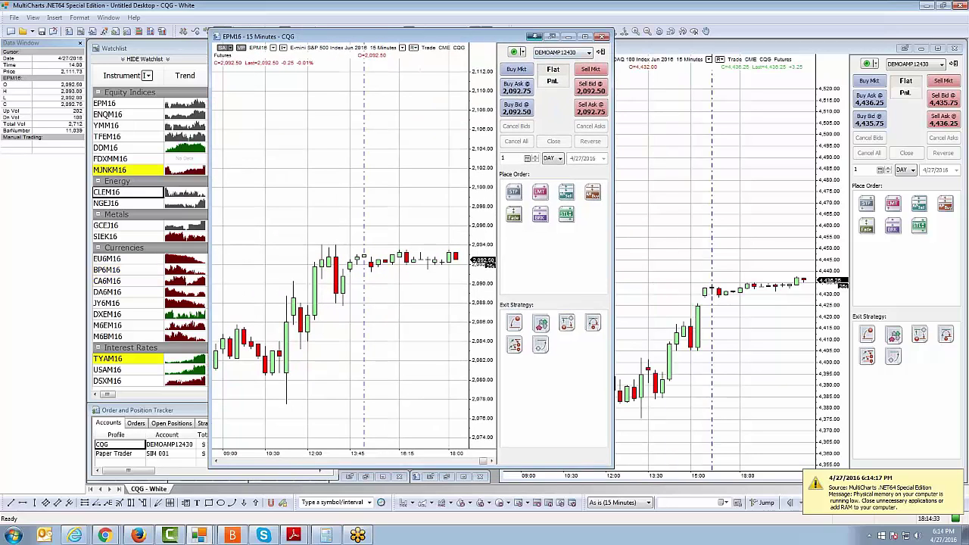
Step: Minimize and restore the EPM16 chart again, then drag it beside the Watchlist
click(568, 37)
mouse_move(198, 535)
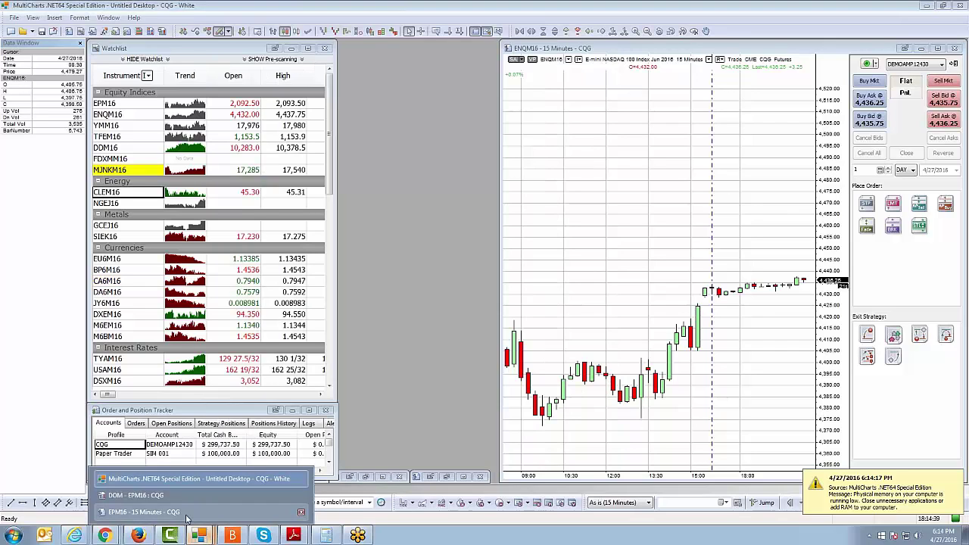
click(187, 512)
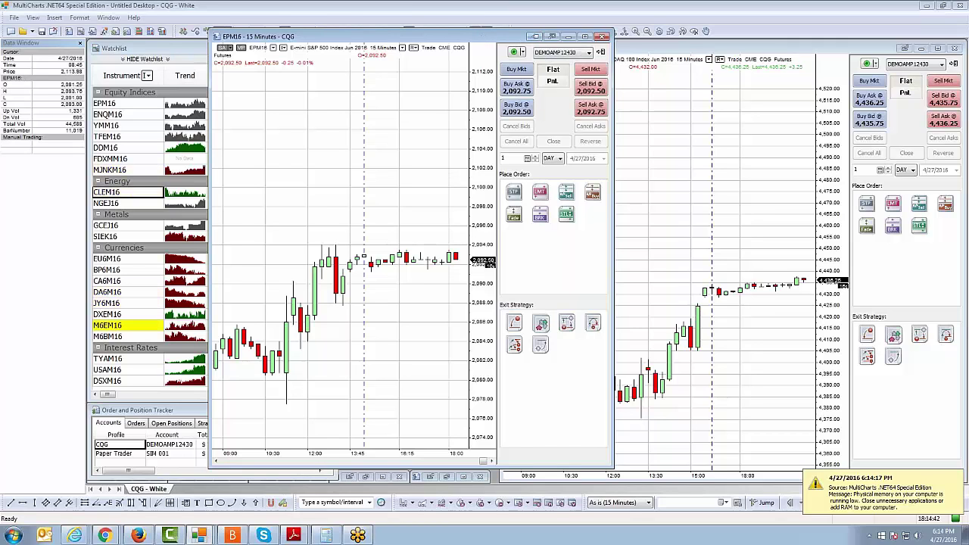
click(602, 36)
click(198, 535)
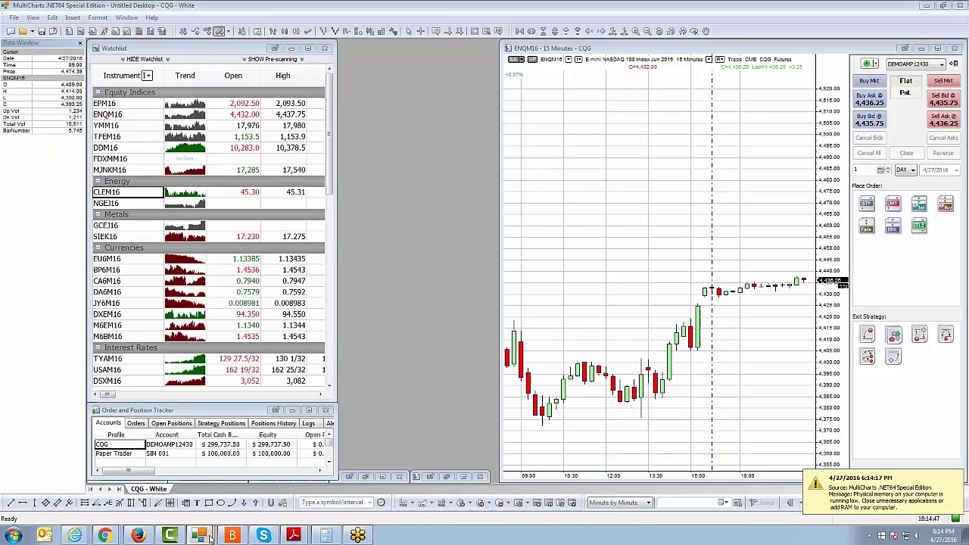
click(203, 513)
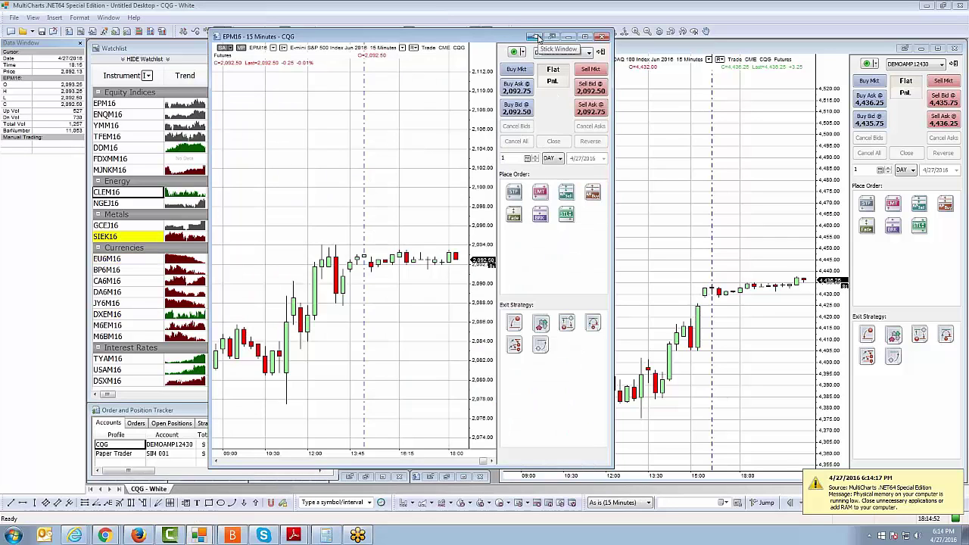
drag(536, 38, 670, 46)
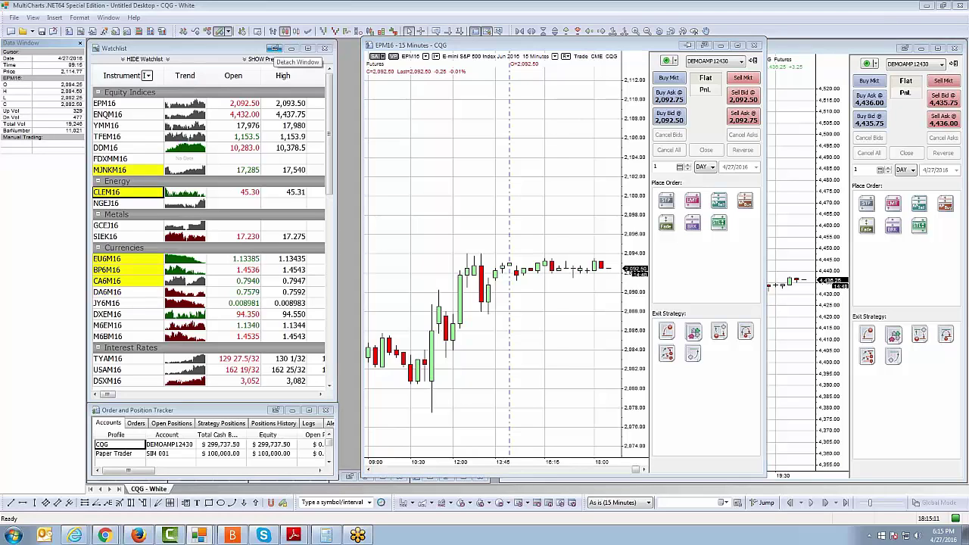
Step: Close the EPM16 chart window and make the ENQM16 Nasdaq chart active
click(274, 48)
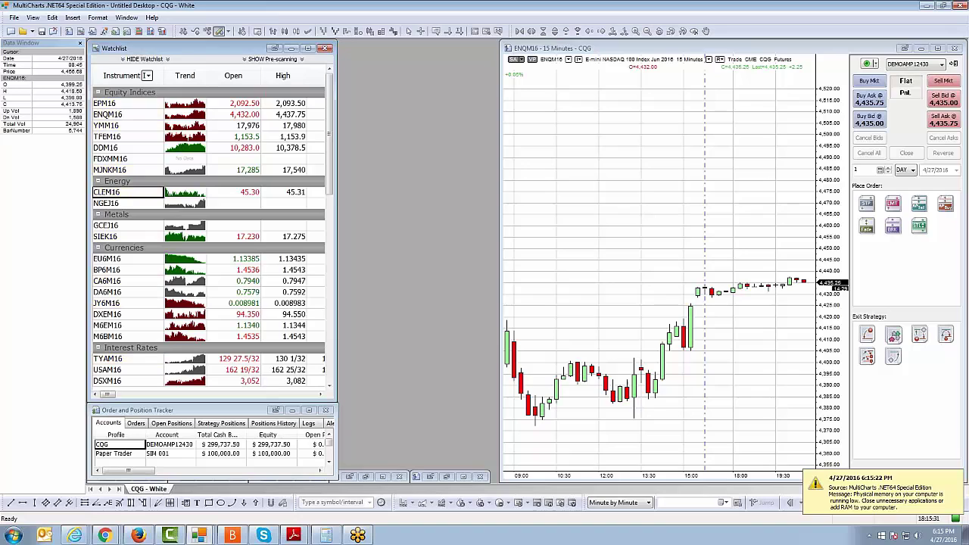
click(569, 108)
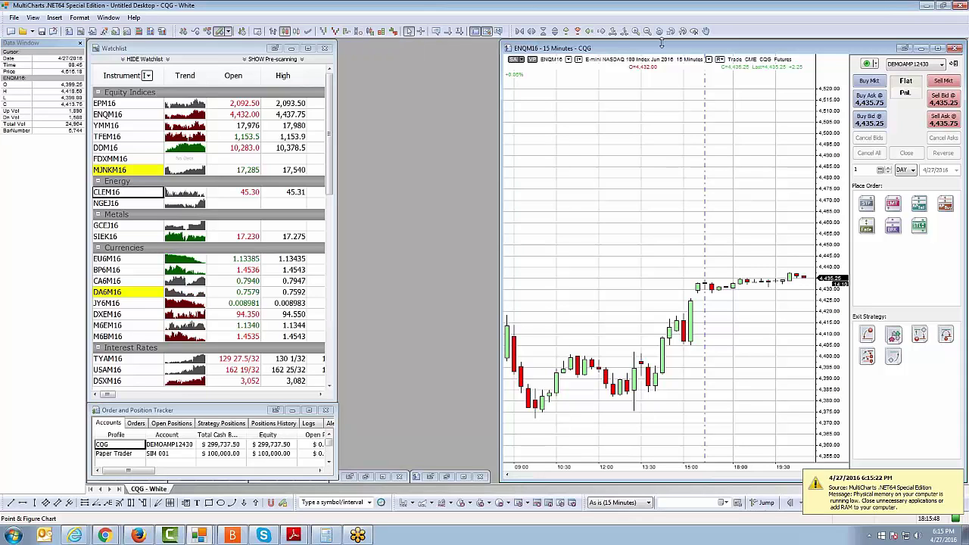
Step: Maximize the ENQM16 chart and set its bars to the regular Candlestick style in Format Instruments
click(937, 49)
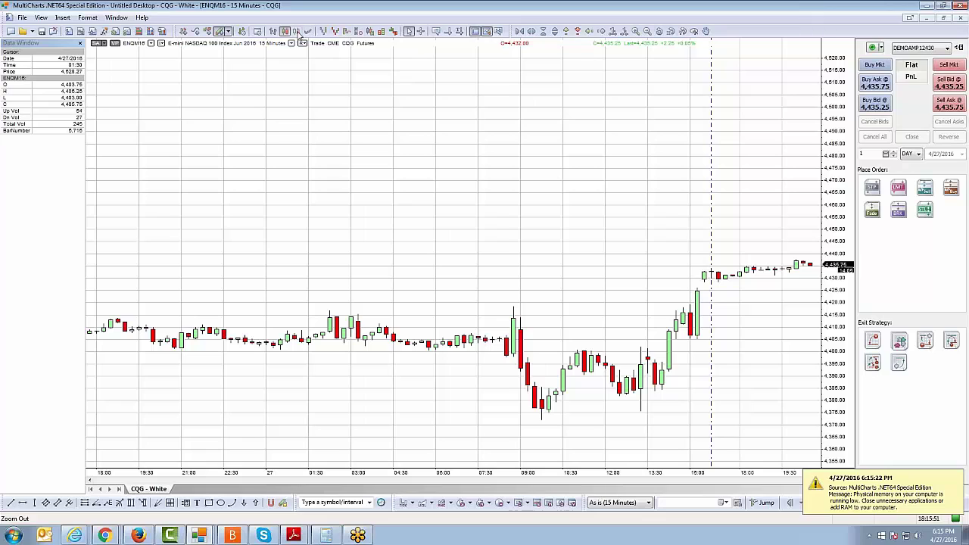
click(299, 34)
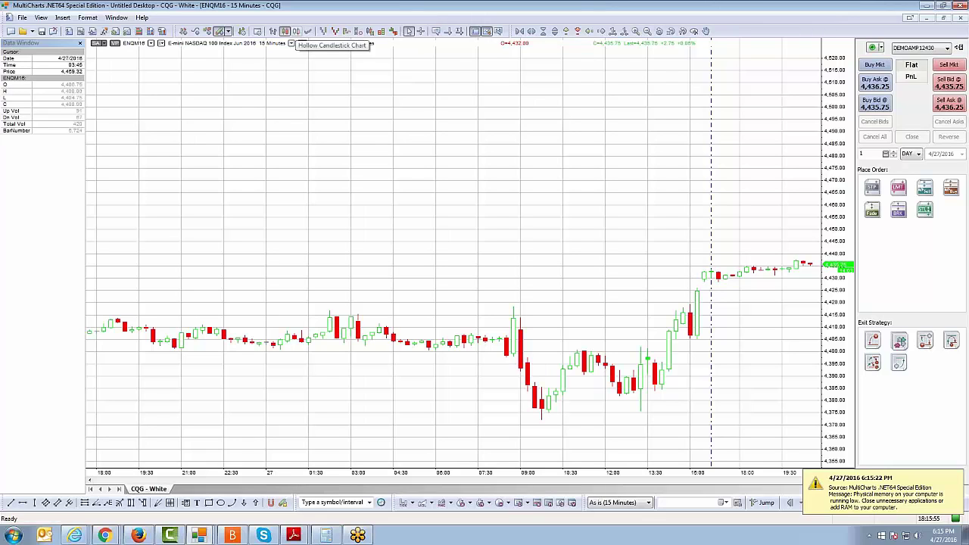
right_click(350, 134)
click(392, 168)
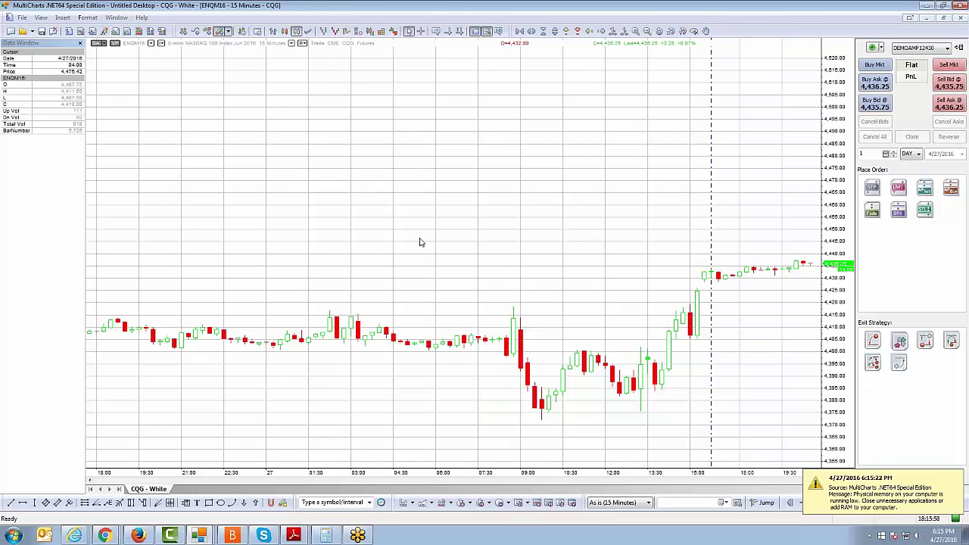
click(350, 110)
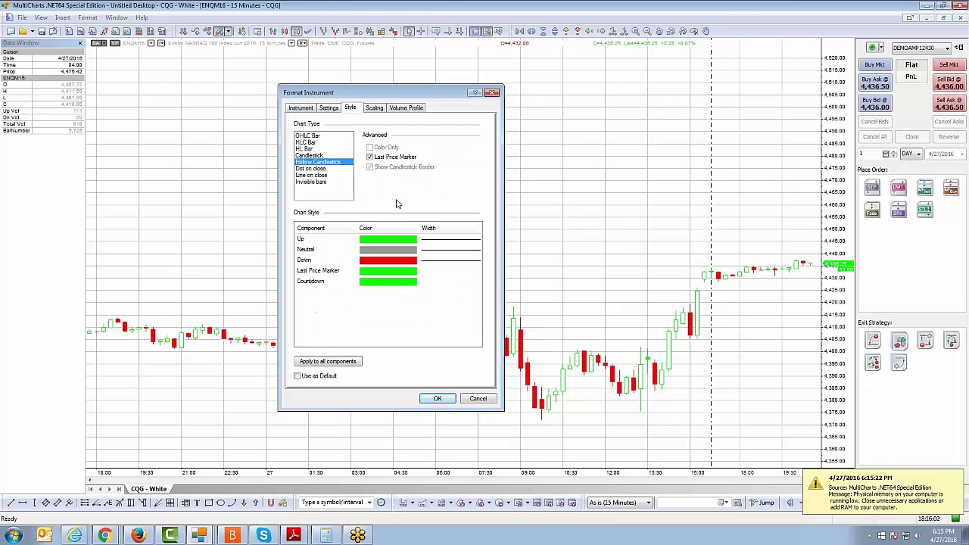
click(315, 156)
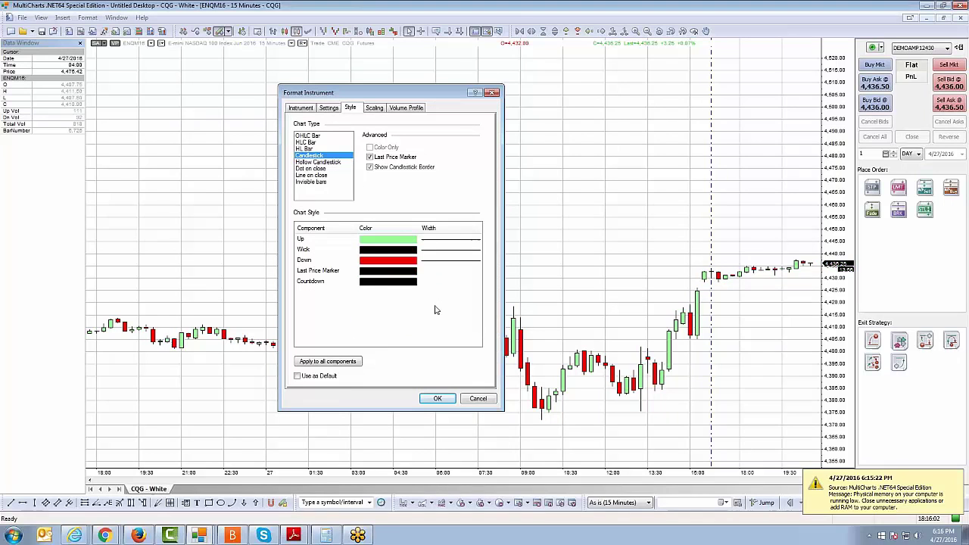
click(438, 399)
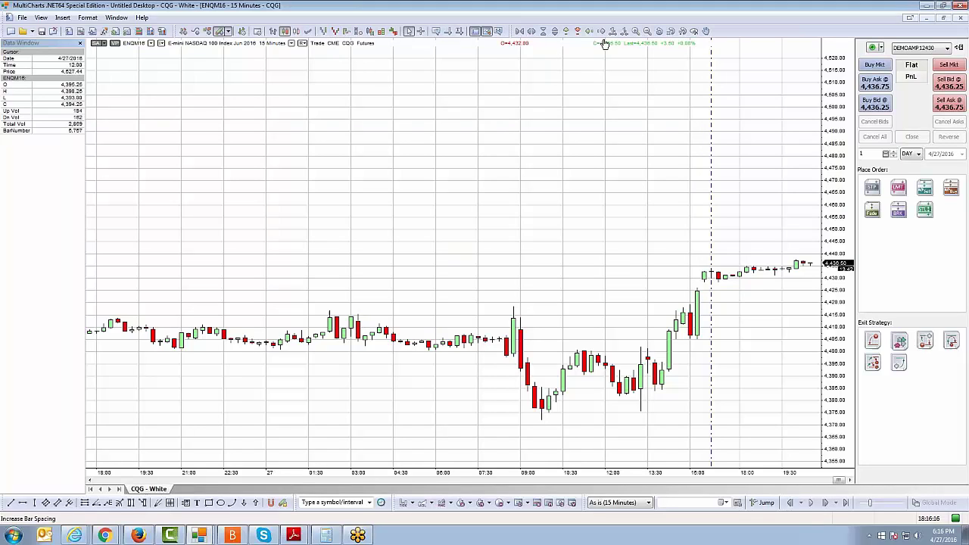
Step: Pan the ENQM16 chart right with Background Dragging and dismiss the low-memory warning
click(706, 31)
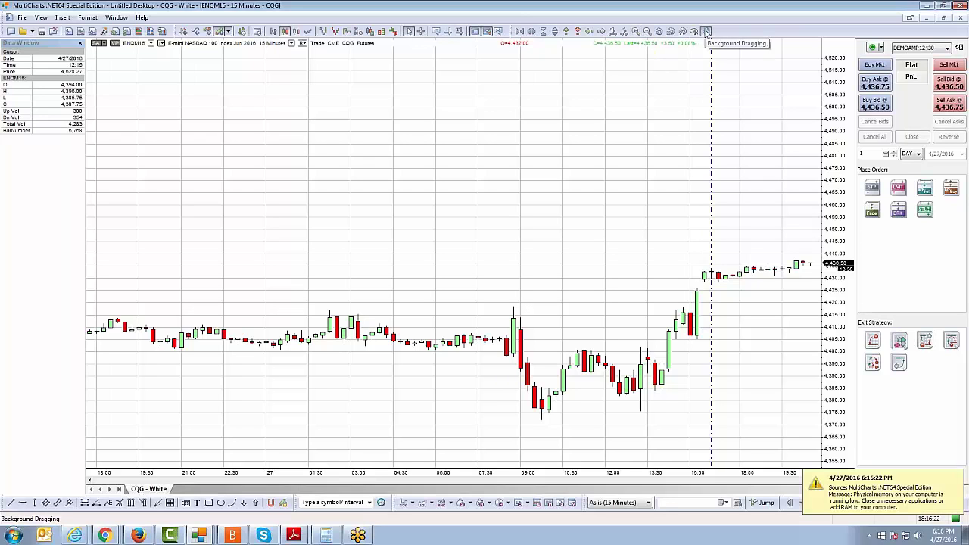
drag(495, 125, 567, 121)
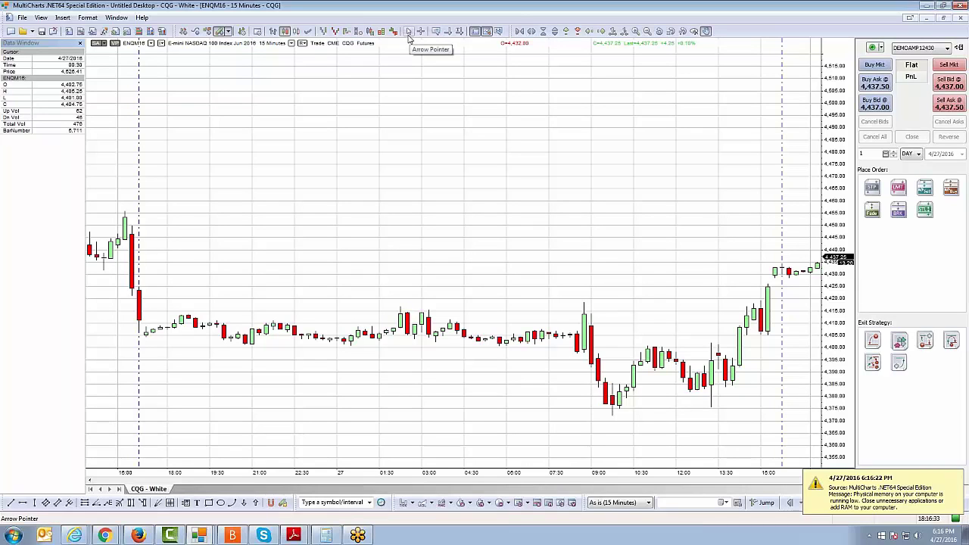
click(855, 488)
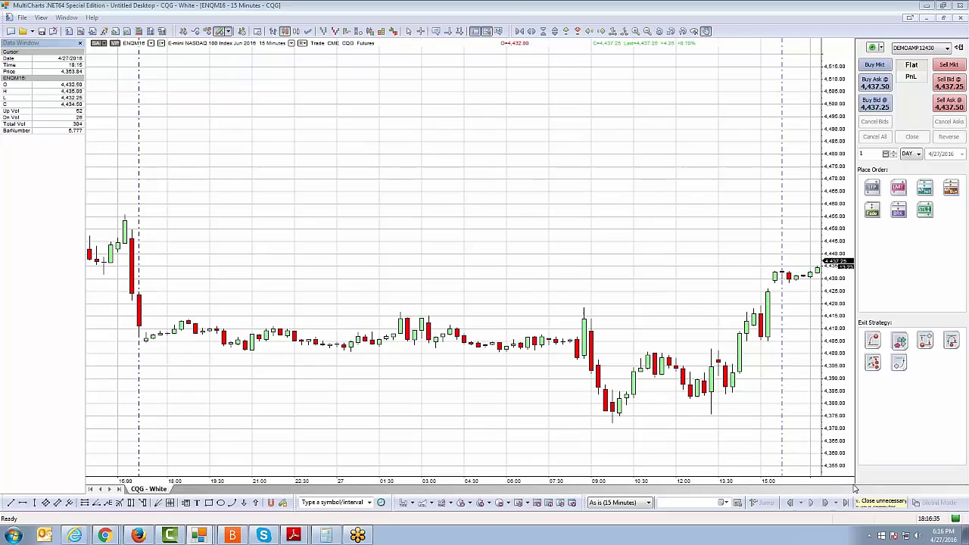
right_click(449, 131)
Step: Browse the chart's Color Theme choices (Black, Grey, White) in the context menu
click(698, 21)
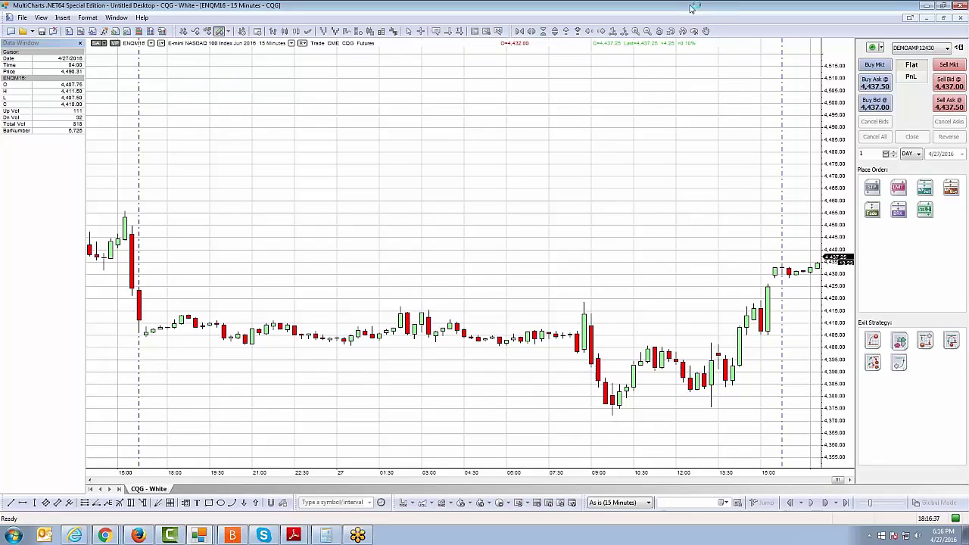
right_click(477, 106)
mouse_move(516, 242)
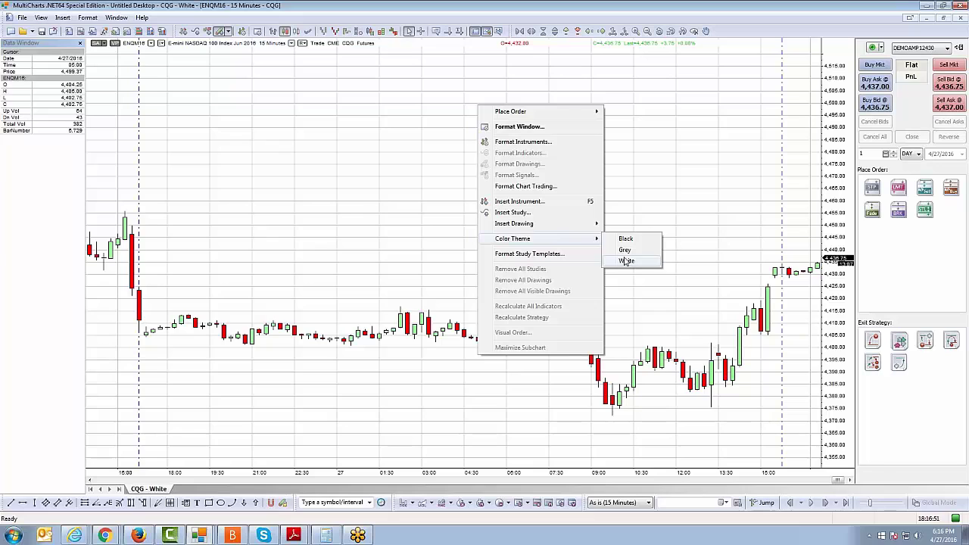
right_click(339, 91)
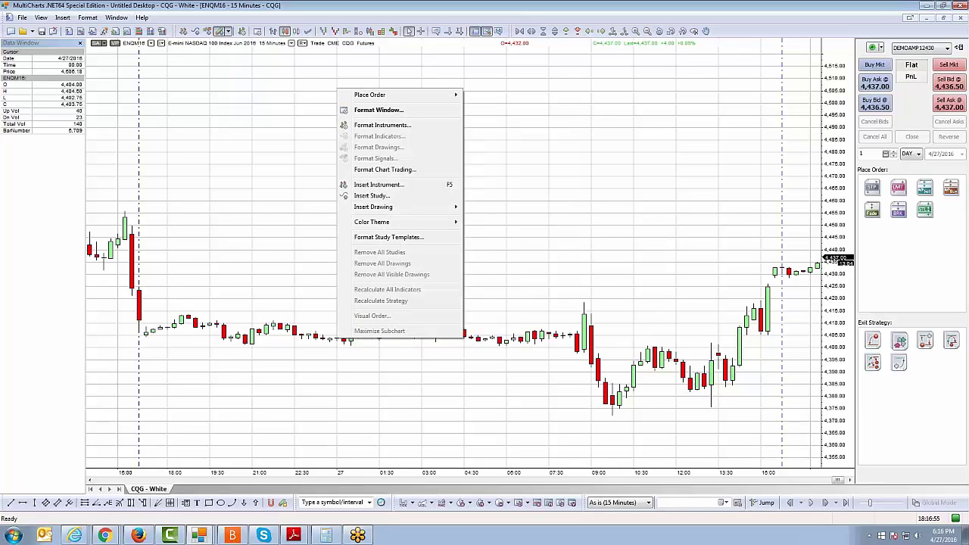
click(378, 109)
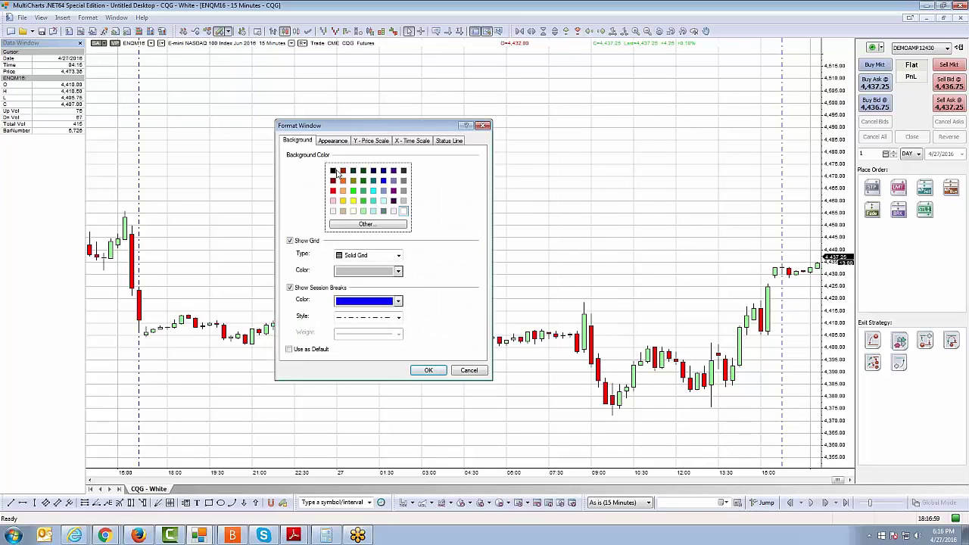
click(333, 170)
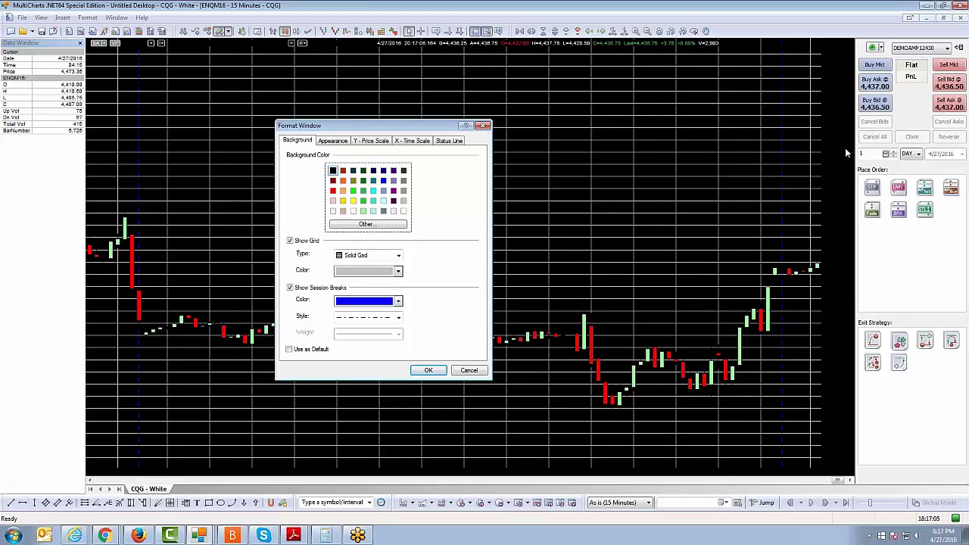
click(371, 144)
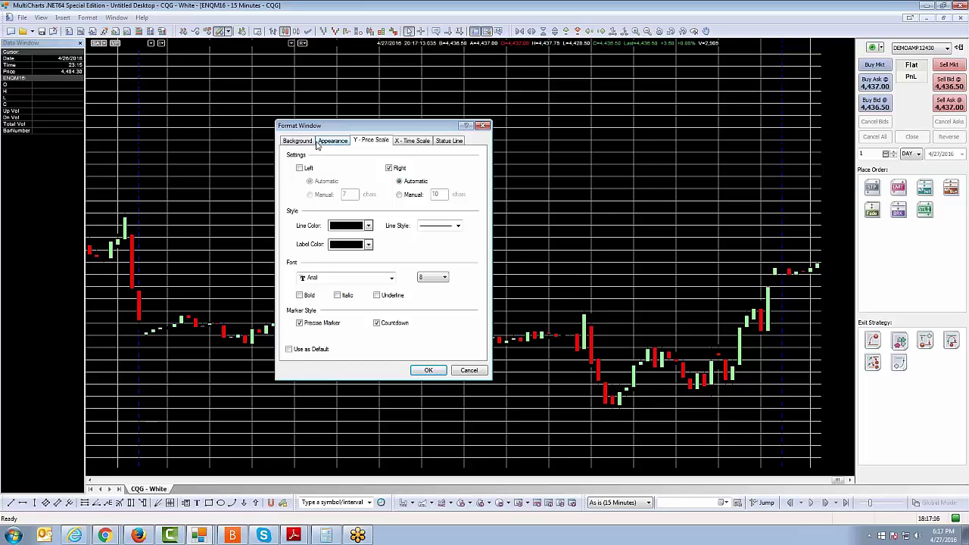
Step: Discard the formatting changes and apply the Black colour theme to the ENQM16 chart
click(474, 373)
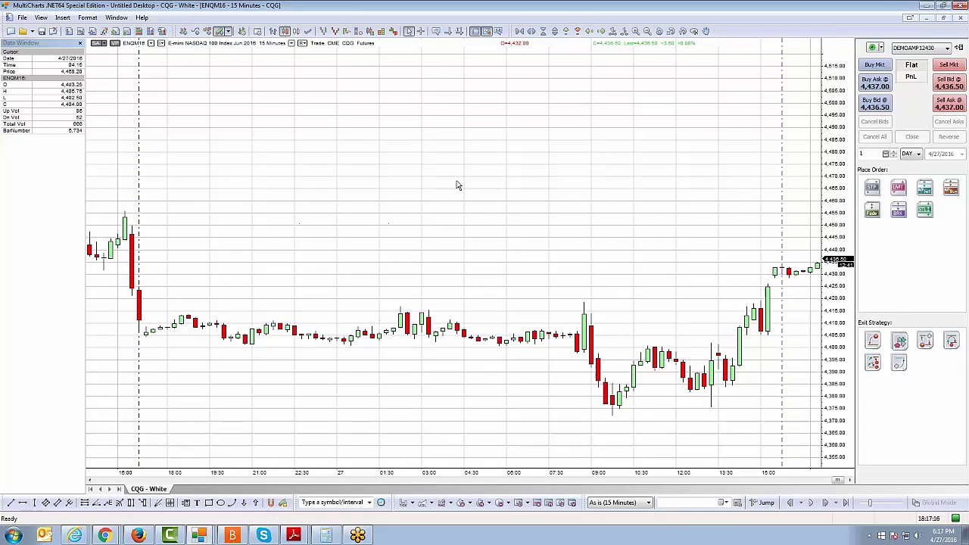
right_click(420, 133)
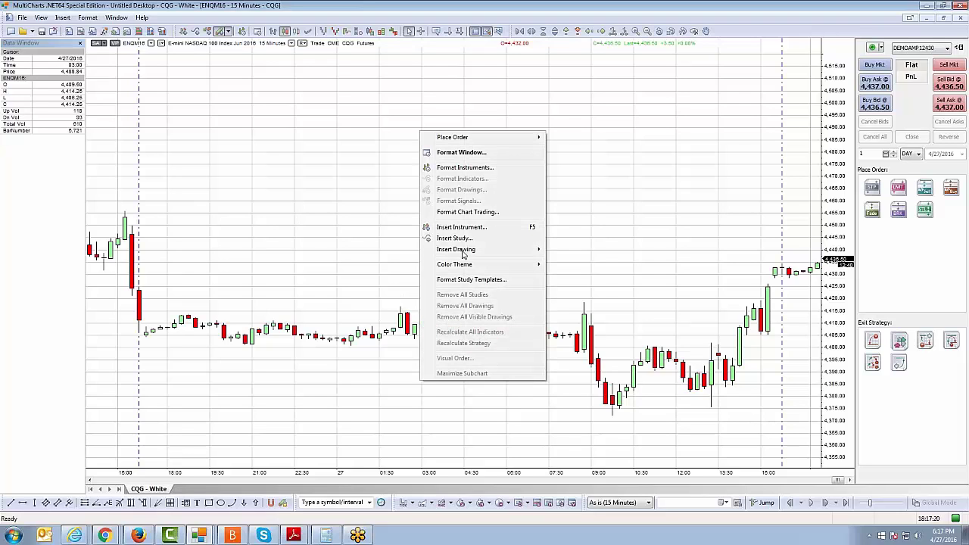
mouse_move(465, 265)
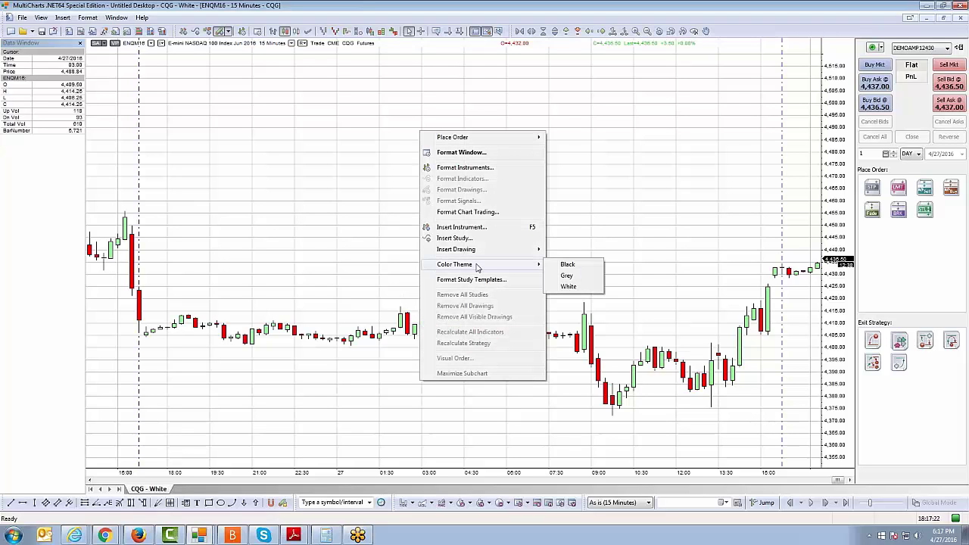
click(566, 264)
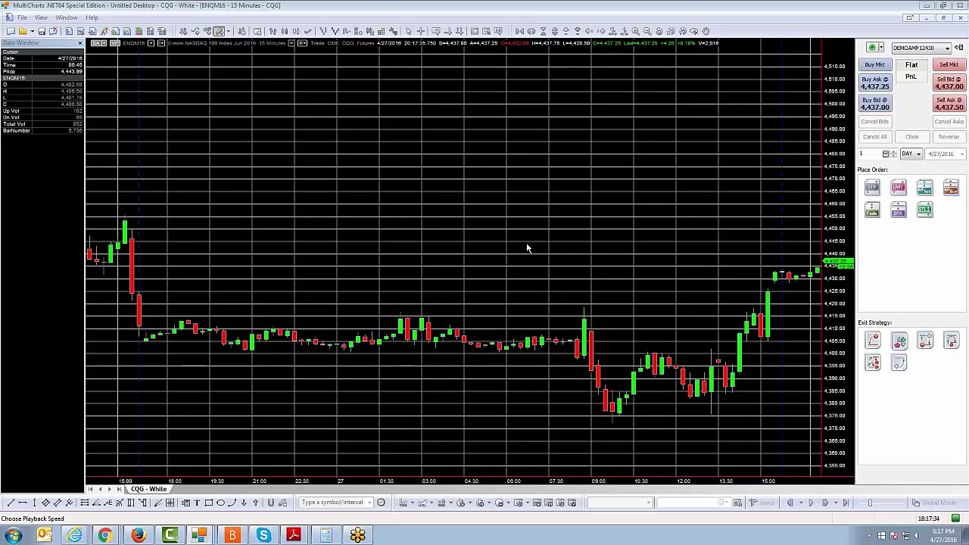
Step: Switch the chart from Black to the White colour theme
right_click(400, 159)
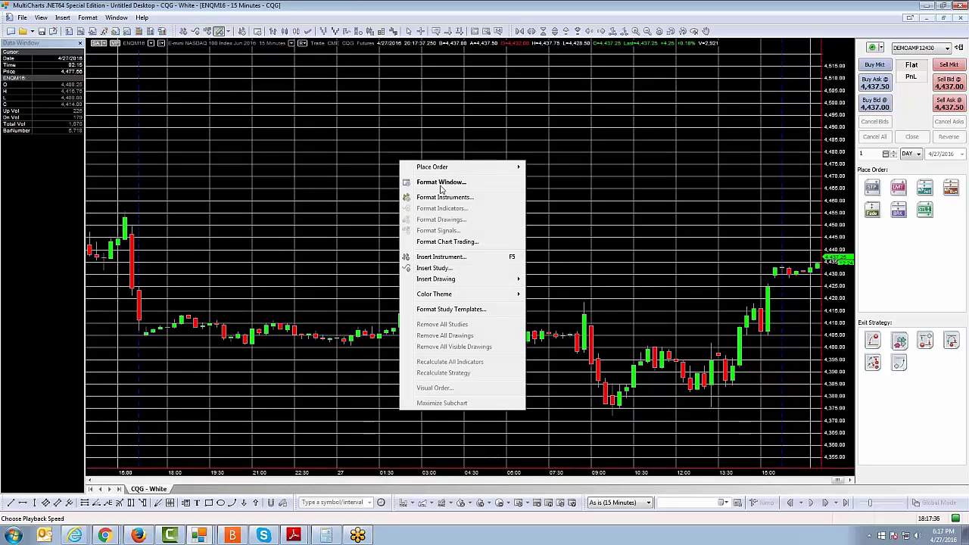
mouse_move(467, 297)
click(551, 318)
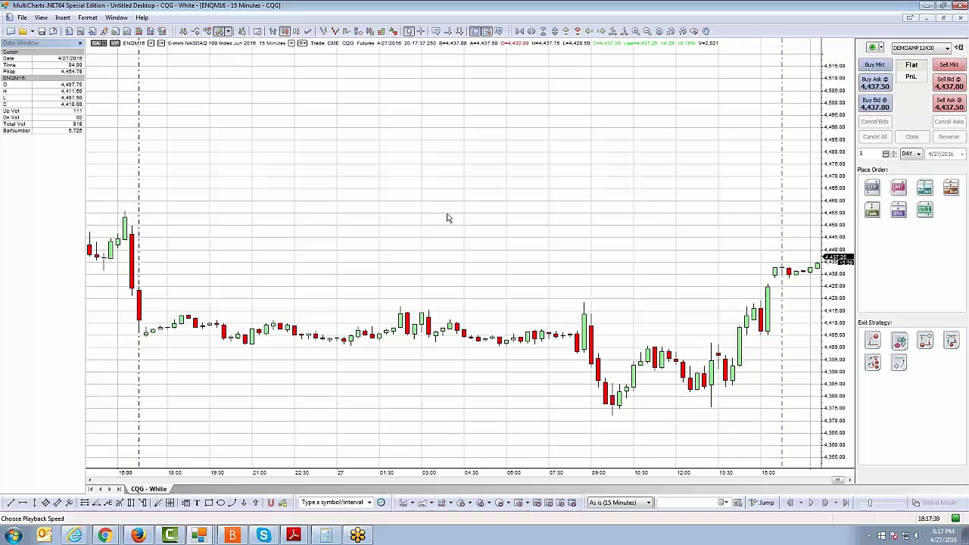
Step: Try the Grey colour theme on the NASDAQ chart
right_click(405, 166)
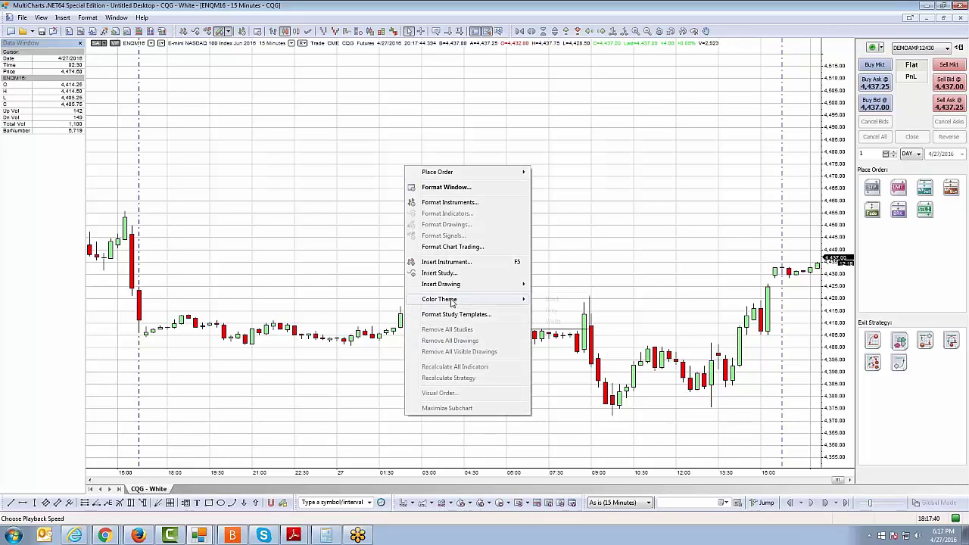
mouse_move(457, 301)
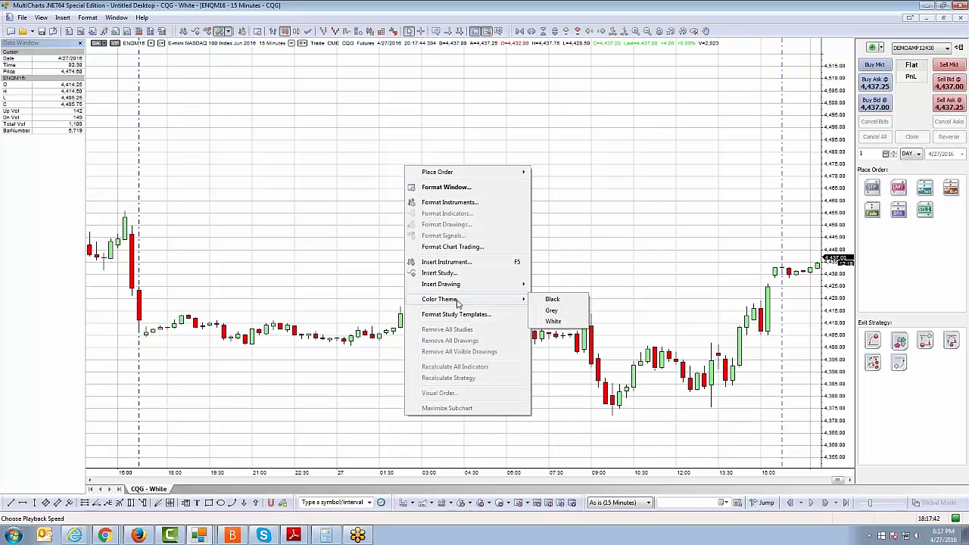
click(552, 310)
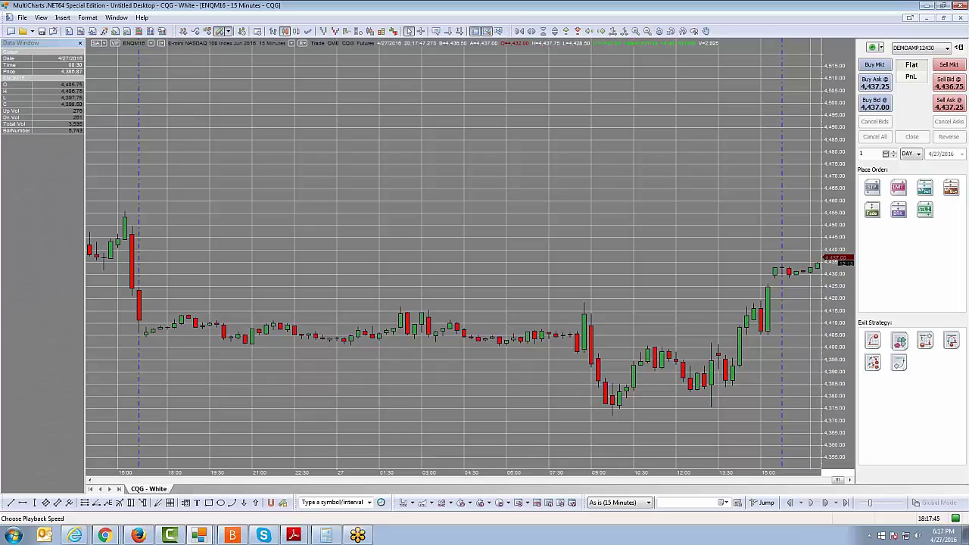
Step: Return the chart to the White colour theme
right_click(446, 202)
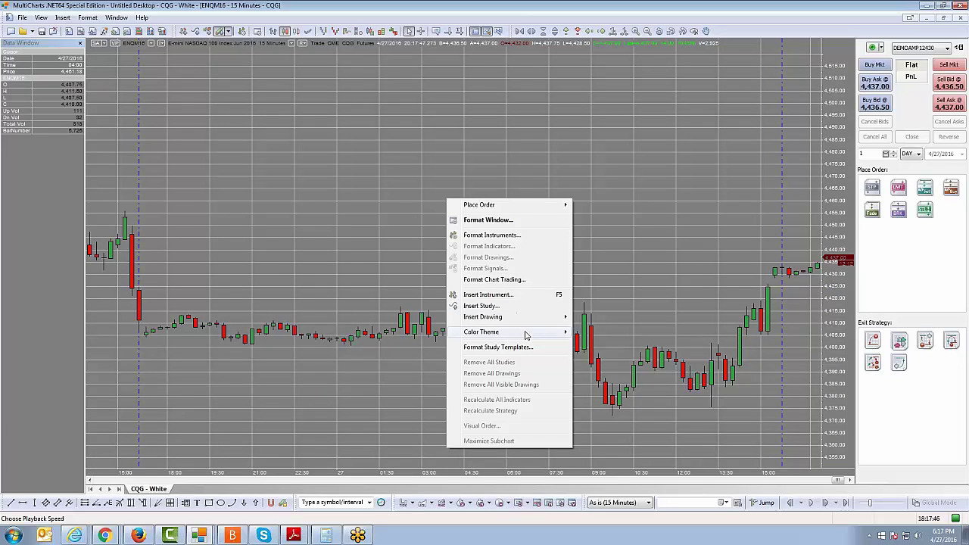
mouse_move(526, 335)
click(592, 355)
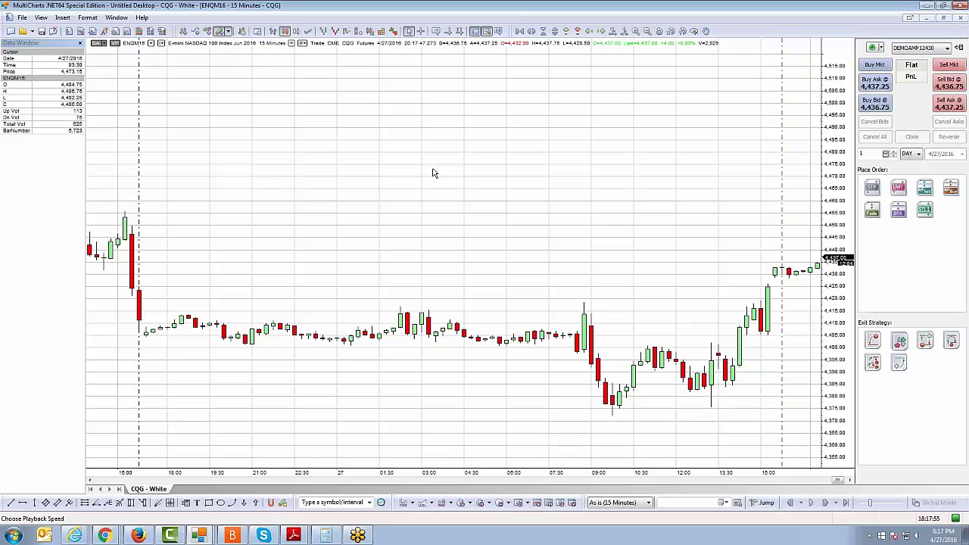
right_click(377, 157)
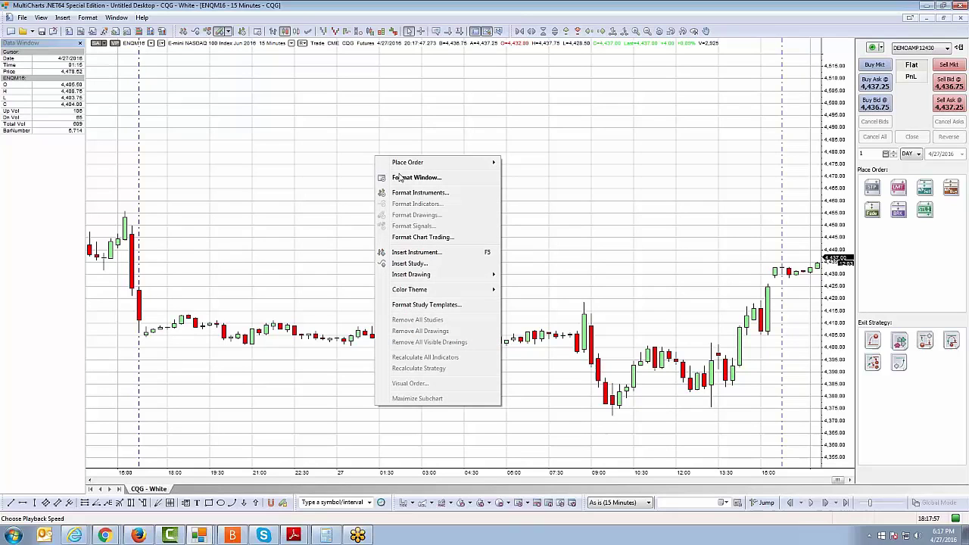
click(399, 176)
click(407, 155)
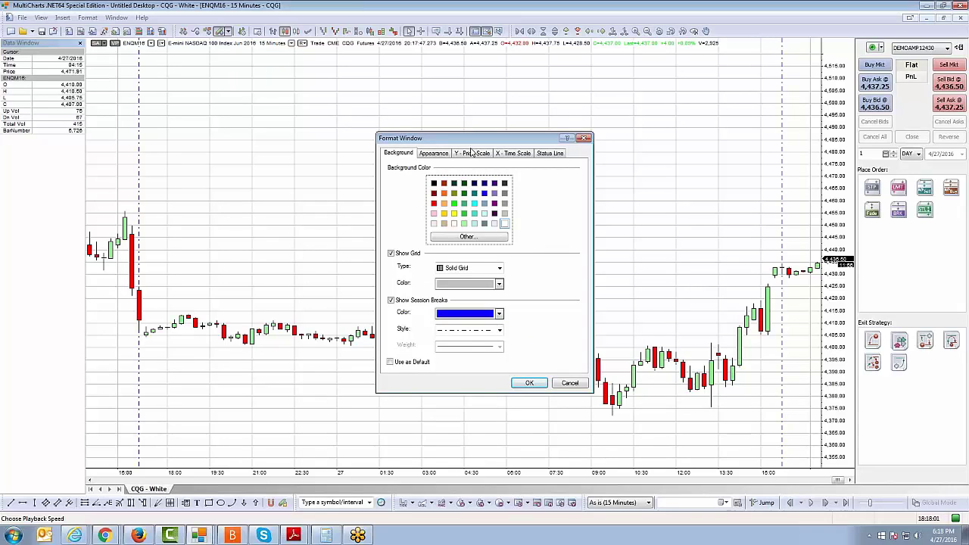
click(471, 153)
click(512, 154)
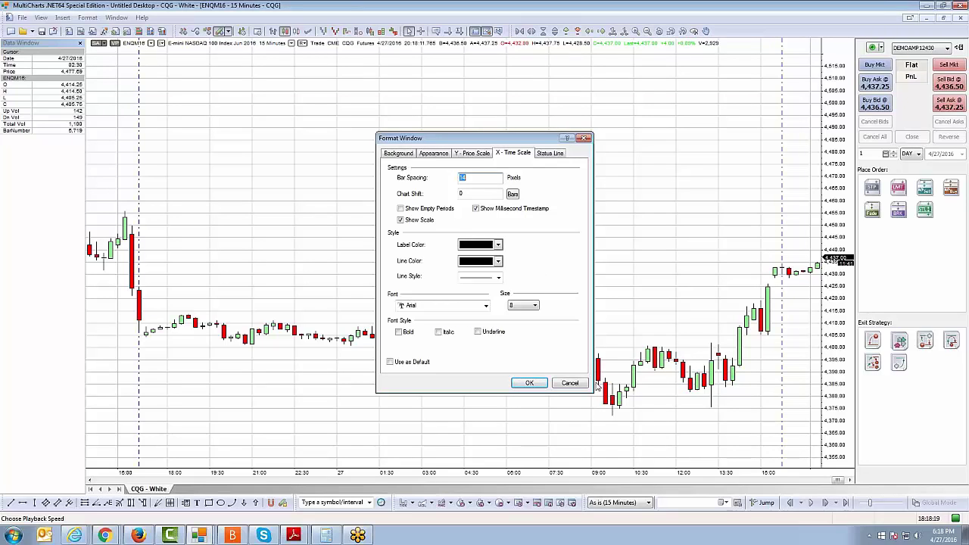
click(570, 384)
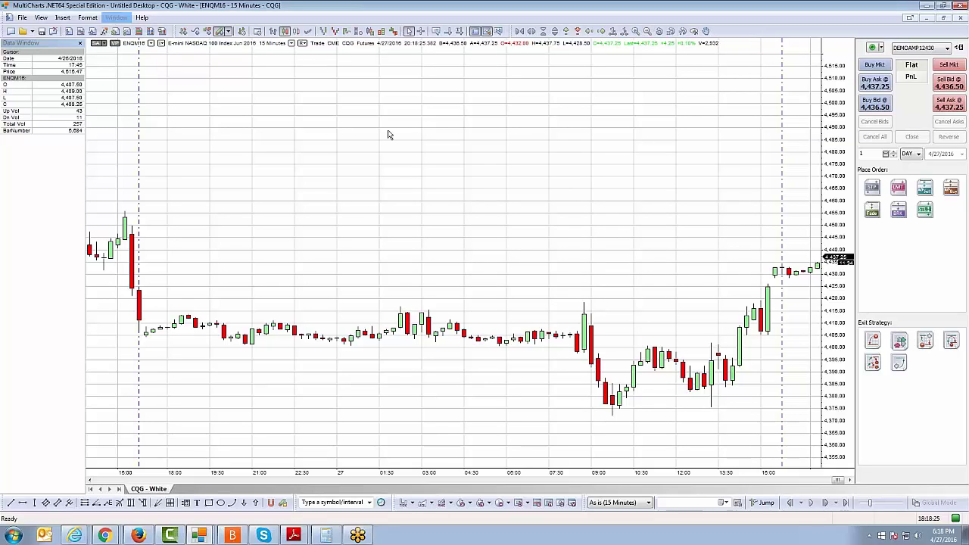
Step: Restore the maximized chart and tile the workspace windows horizontally
click(943, 18)
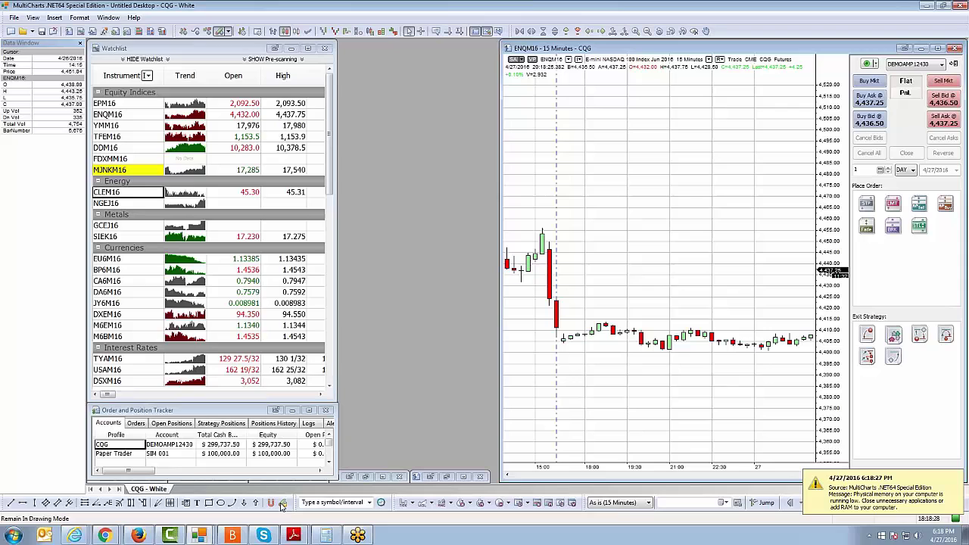
click(108, 18)
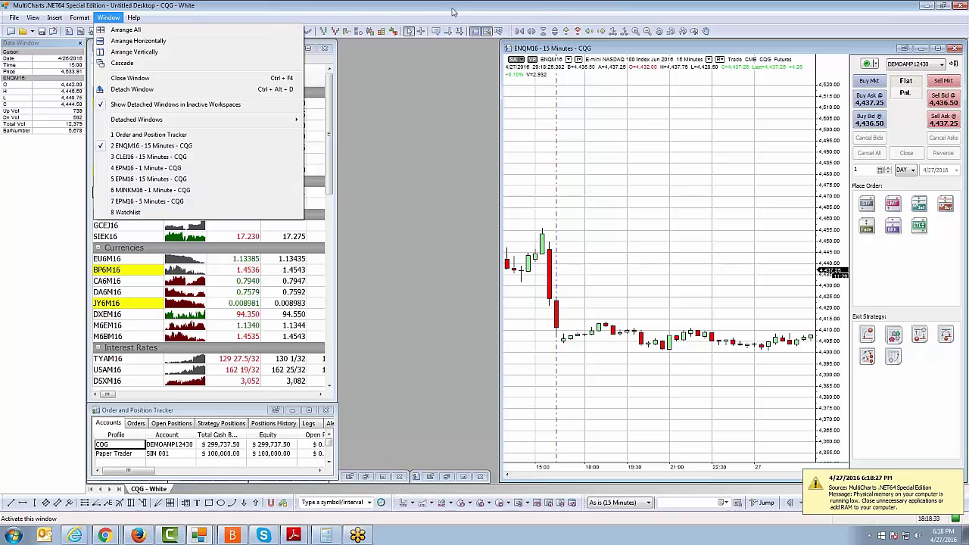
click(108, 18)
click(110, 18)
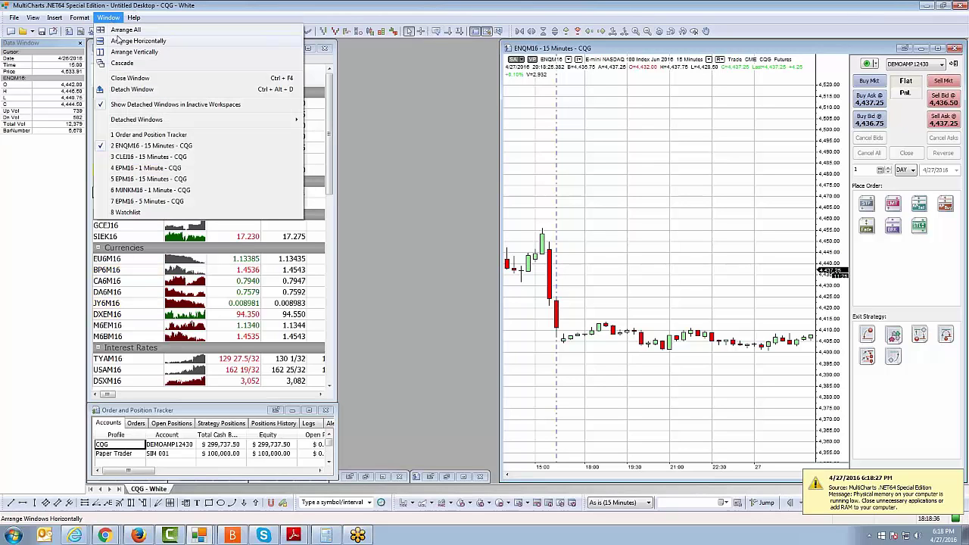
click(125, 40)
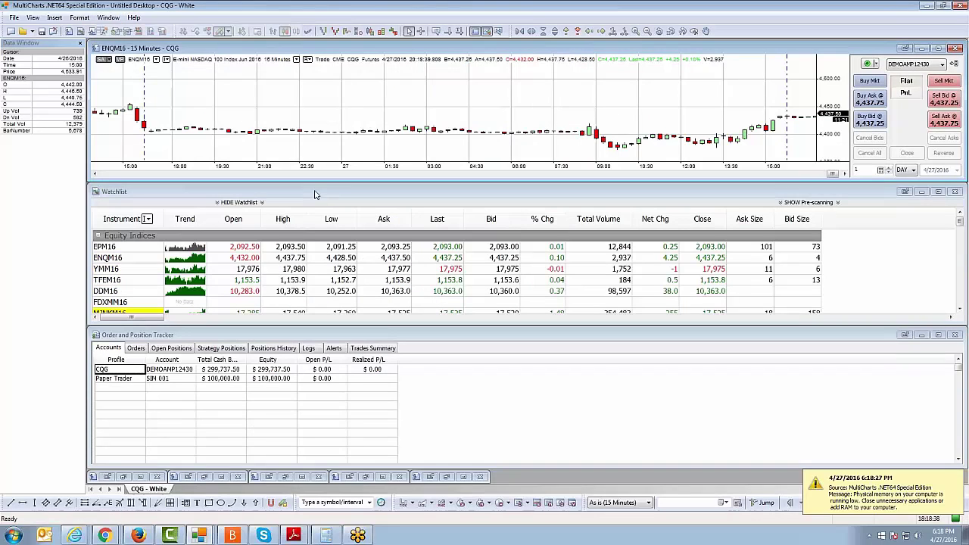
click(108, 17)
click(122, 42)
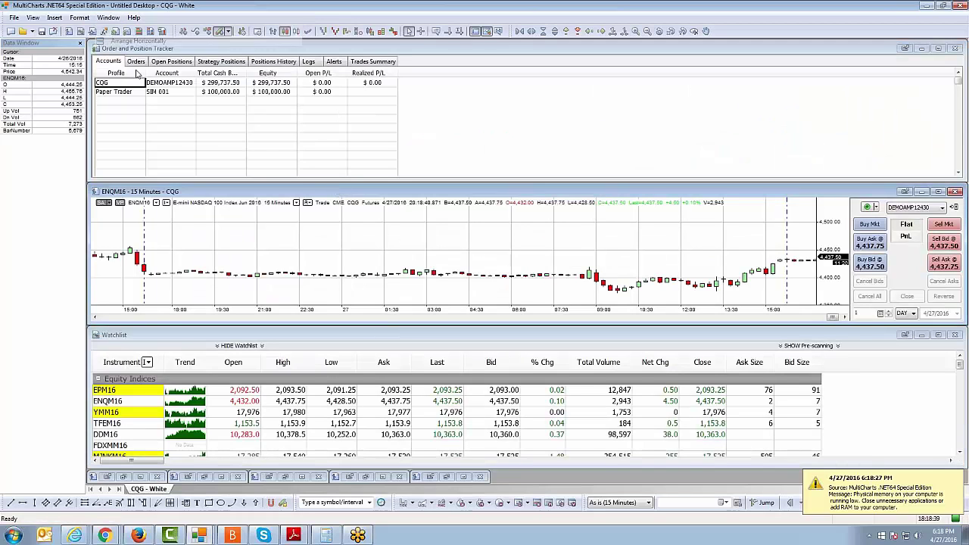
Step: Tile the windows vertically, then cascade them with the Order and Position Tracker in front
click(108, 18)
click(122, 53)
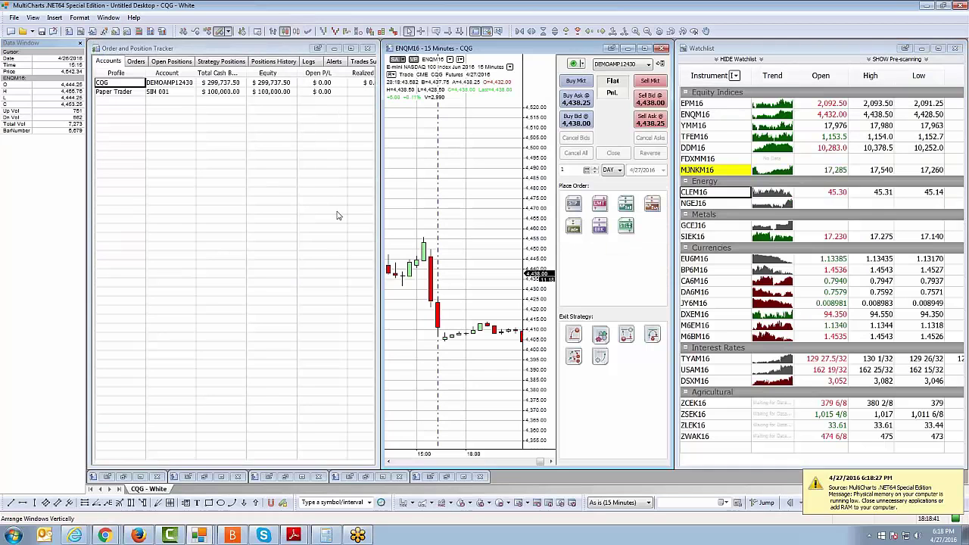
click(108, 18)
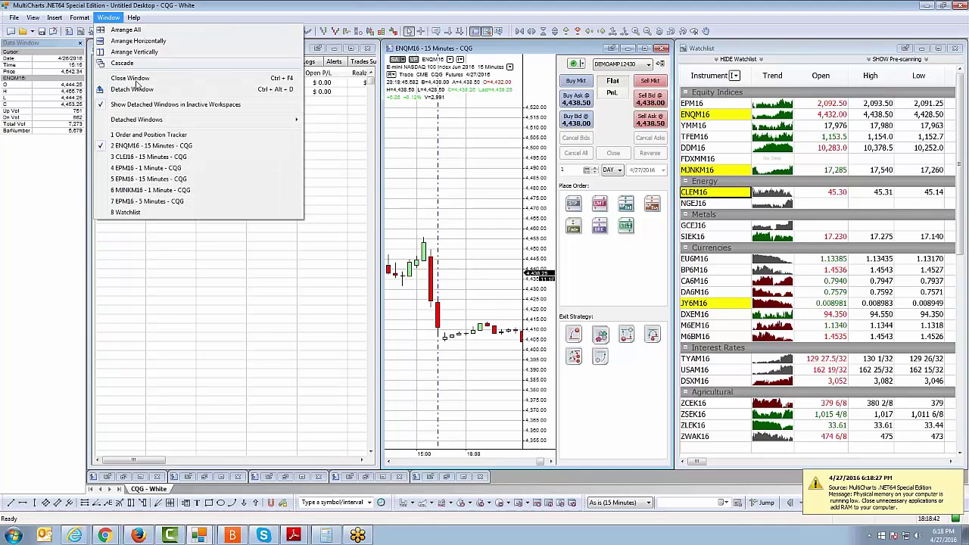
click(122, 64)
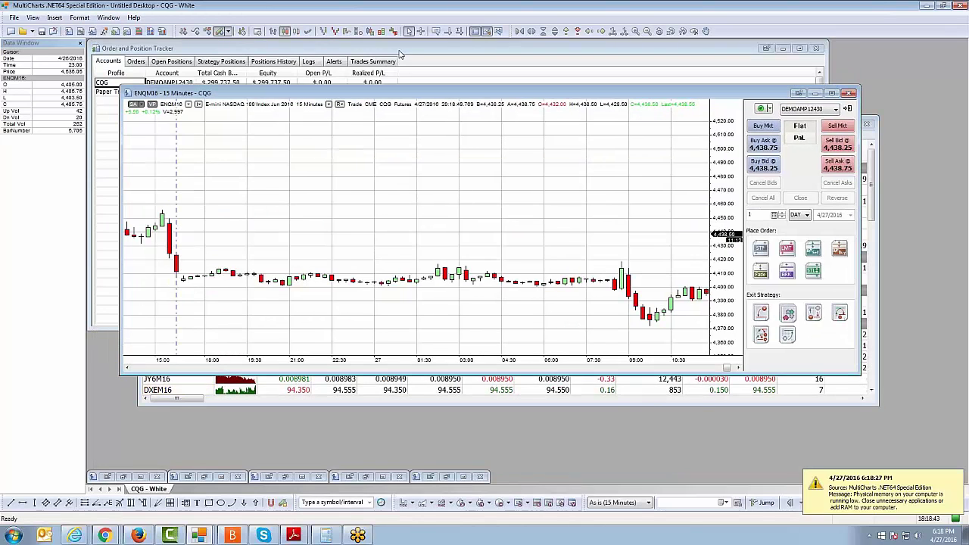
click(401, 55)
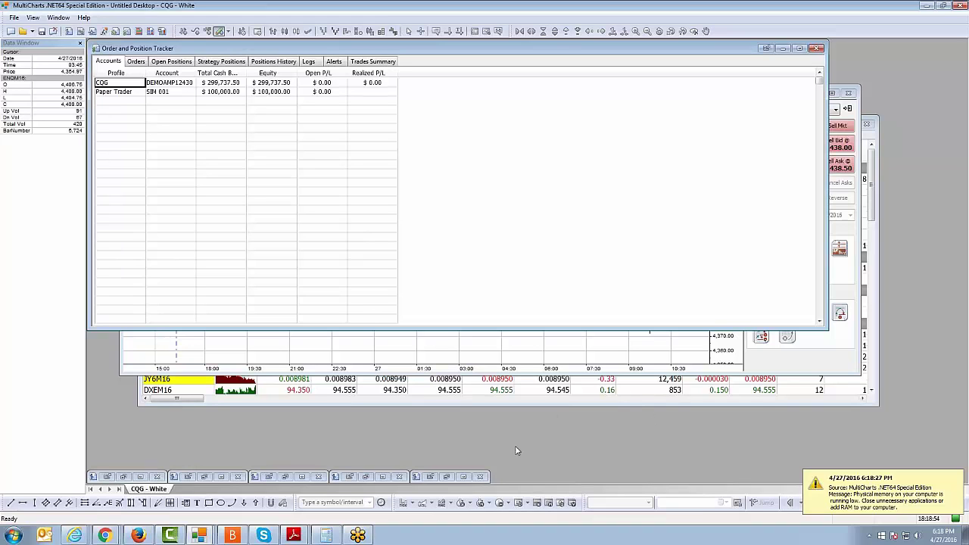
Step: Restore the EPM16 5-minute chart as a floating window moved higher over the tracker
click(466, 478)
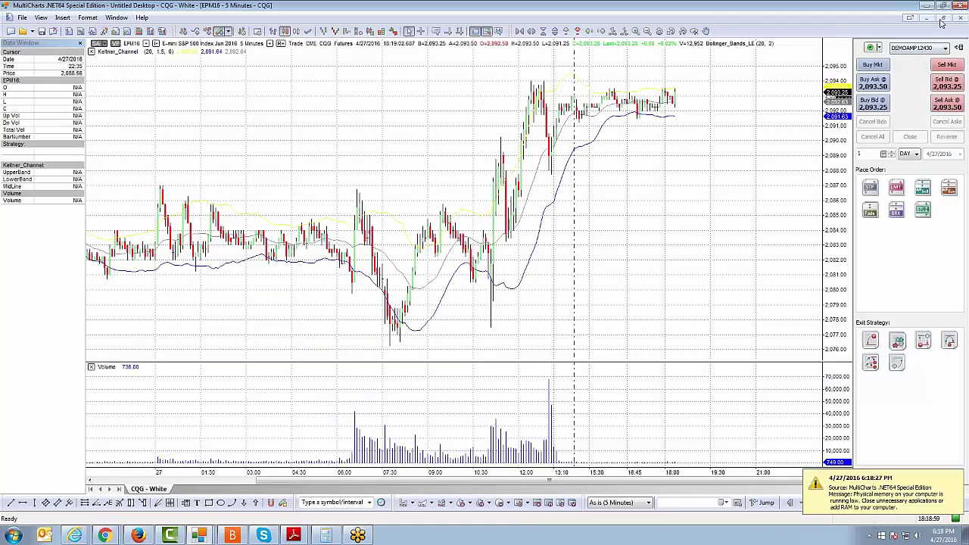
click(943, 17)
drag(728, 168, 680, 86)
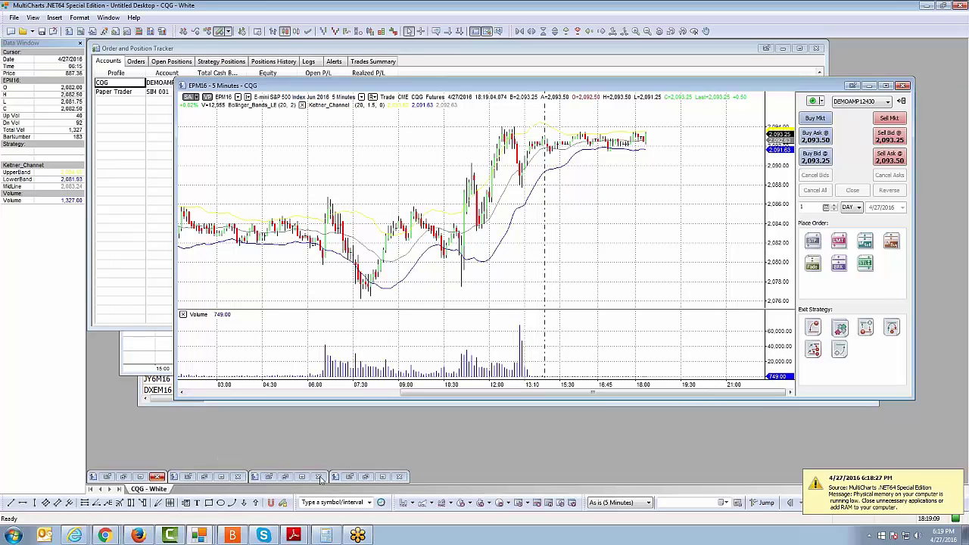
Step: Bring up the MJNKM16 1-minute and EPM16 15-minute charts as floating windows
click(383, 477)
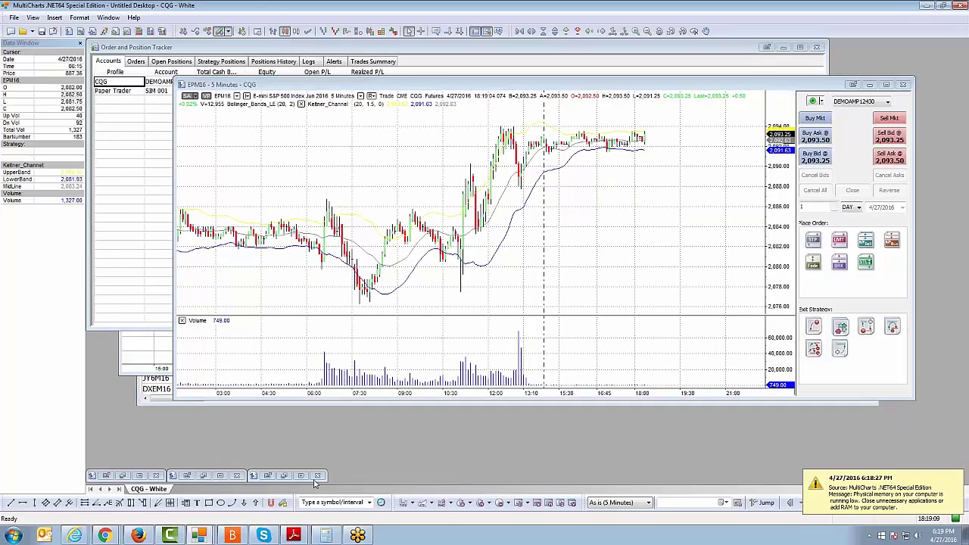
click(383, 477)
click(942, 18)
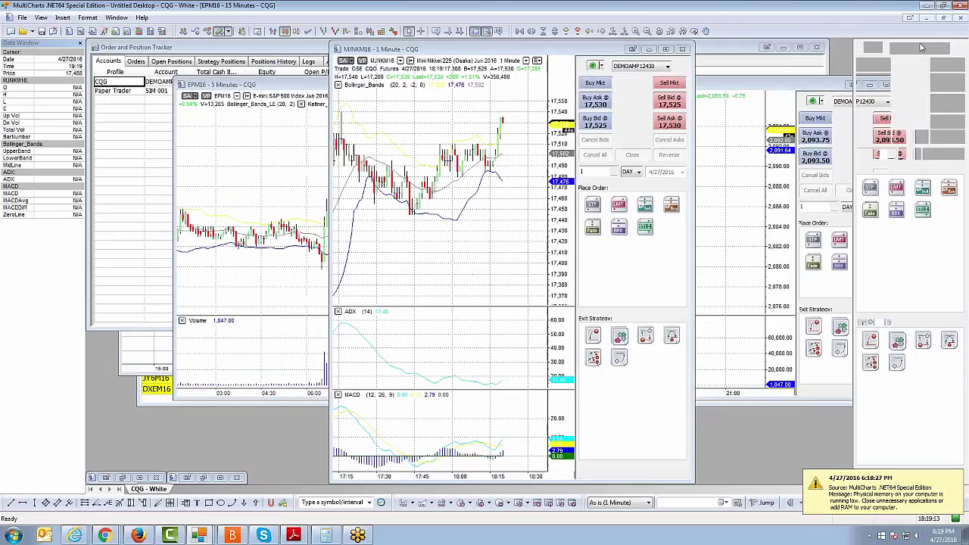
click(886, 84)
click(942, 18)
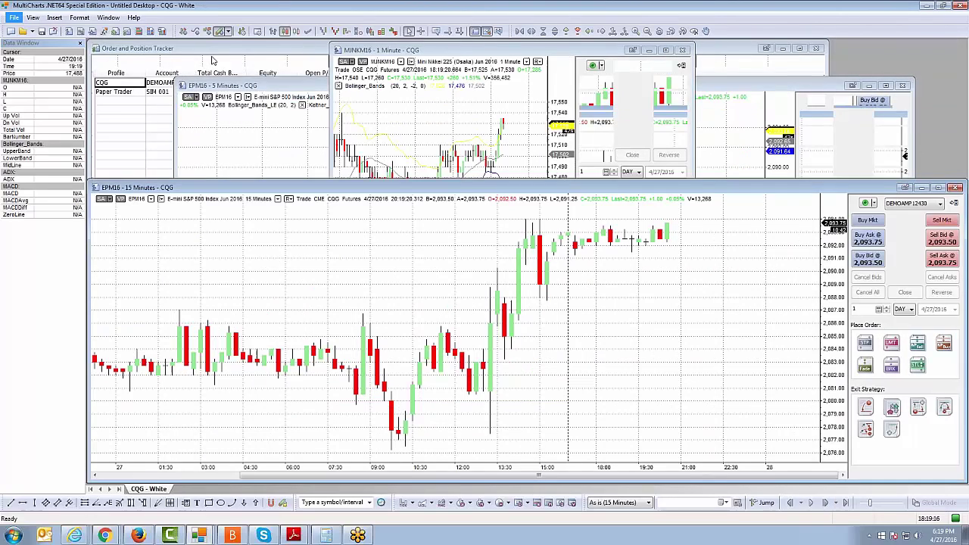
click(108, 17)
Step: Tile the tracker, four chart windows and watchlist as horizontal strips via Window > Arrange Horizontally
click(121, 42)
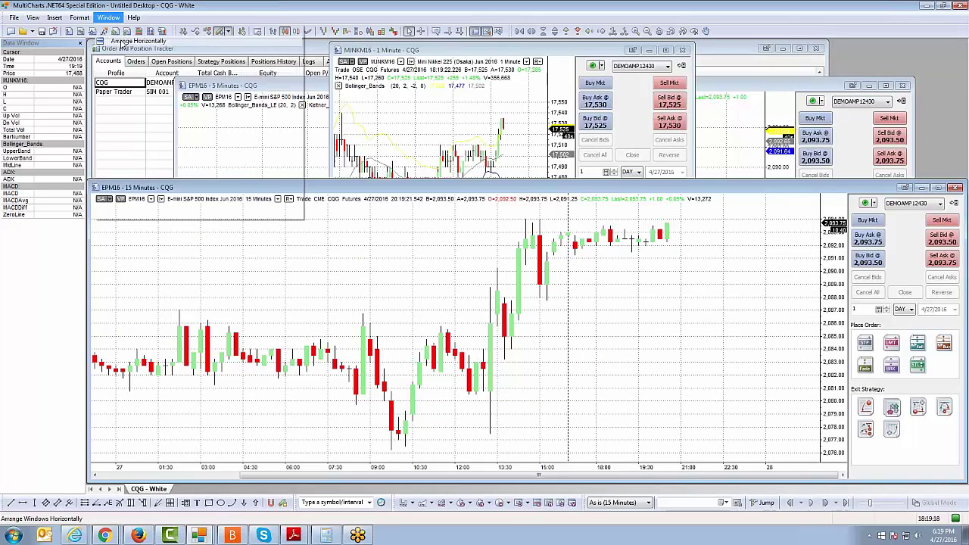